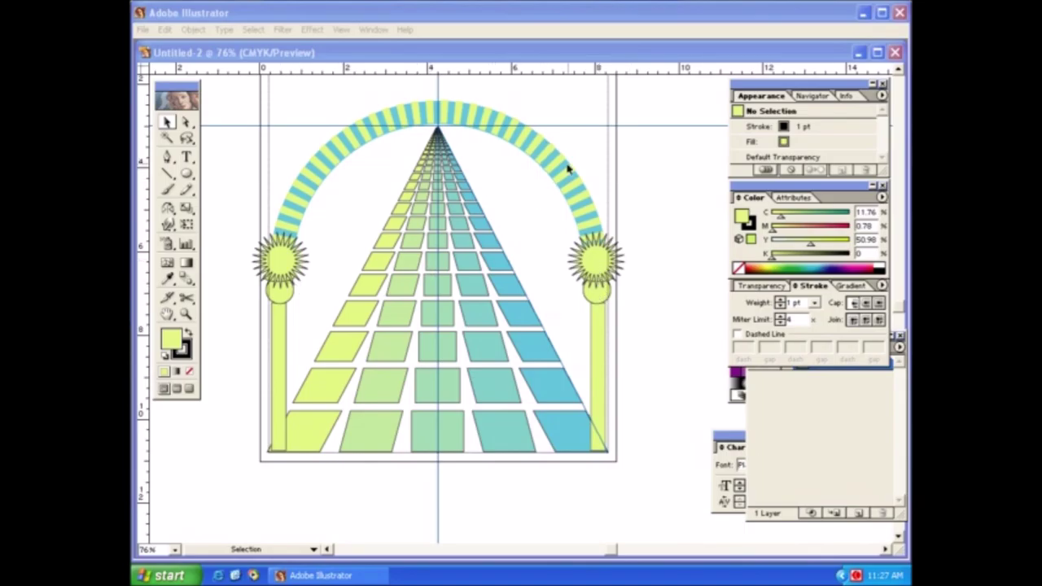
- Select the arch with the 40 pt dashed stroke above the tiled perspective floor
click(565, 177)
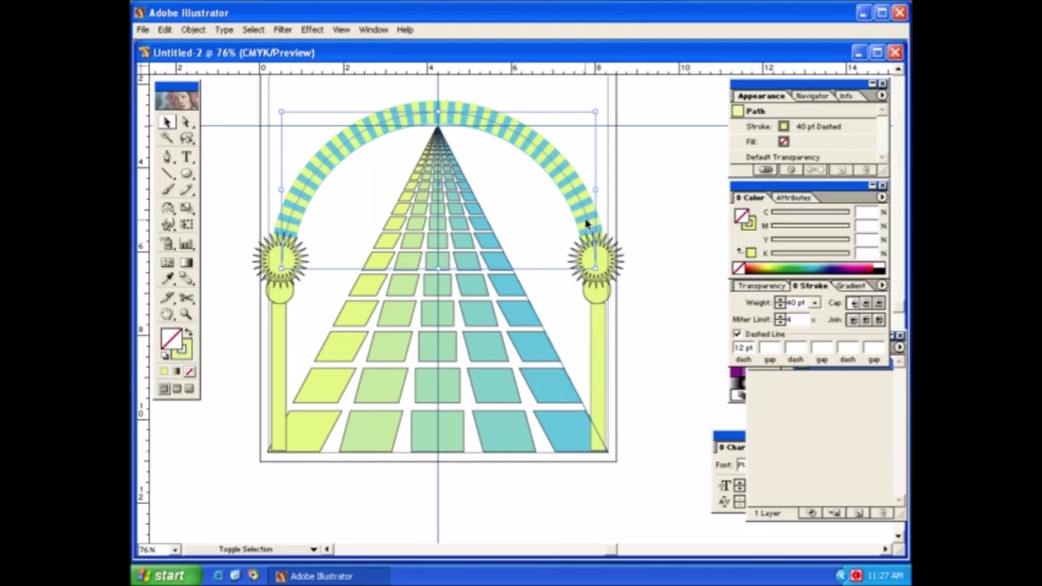
- Marquee-select both stacked arch paths, expand Layer 1, and add the left sunburst column
shift+click(589, 221)
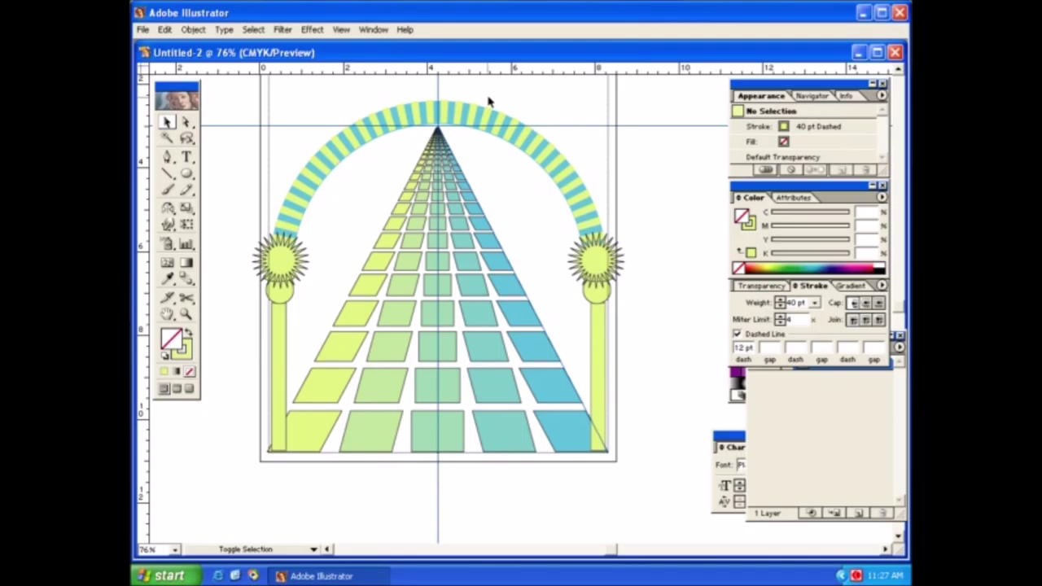
drag(492, 97, 586, 168)
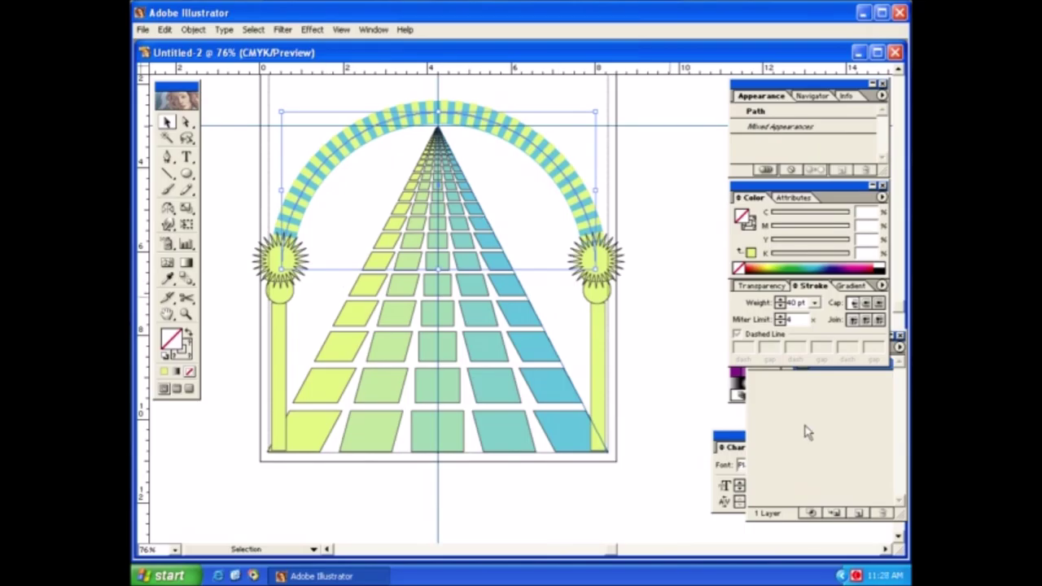
click(788, 362)
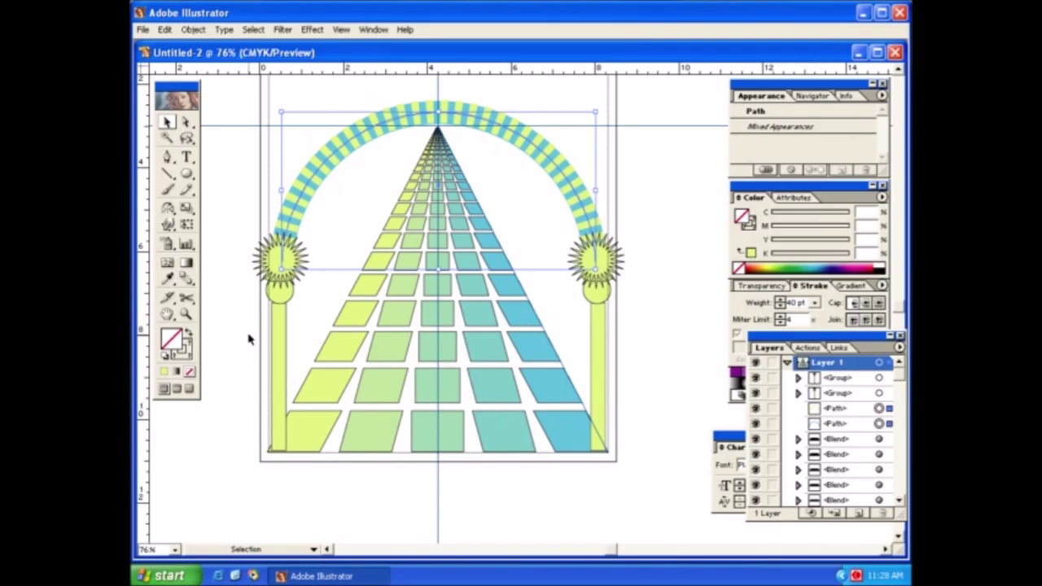
shift+click(276, 326)
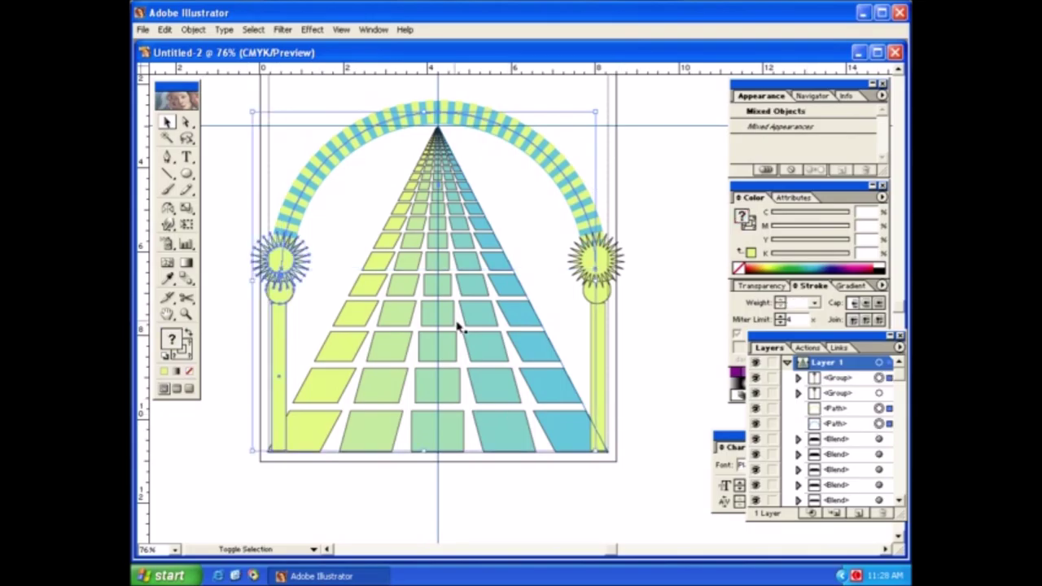
- Add the right sunburst column and group it with the arch and left column using Ctrl+G
shift+click(600, 330)
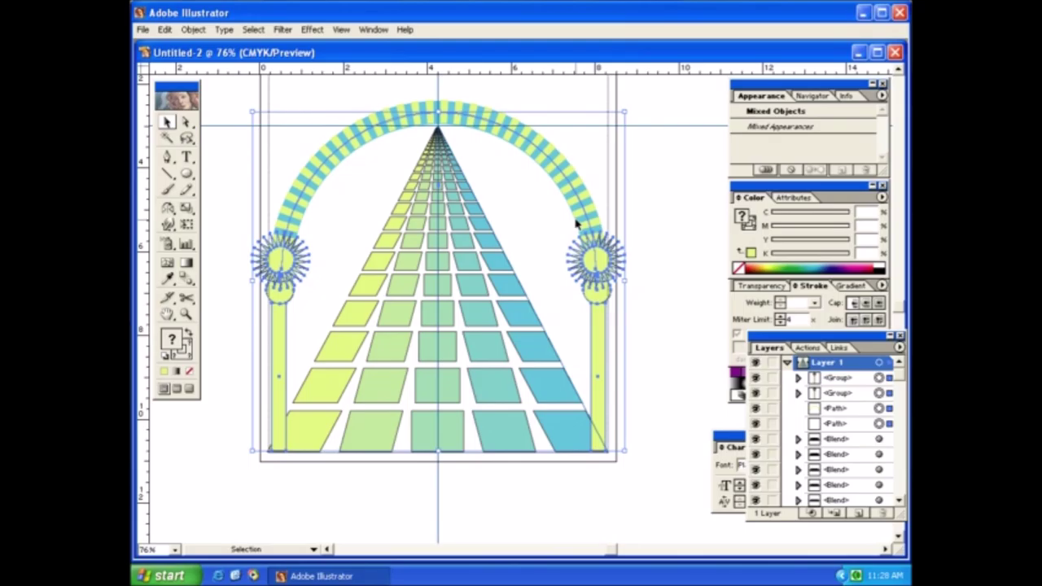
key(ctrl+g)
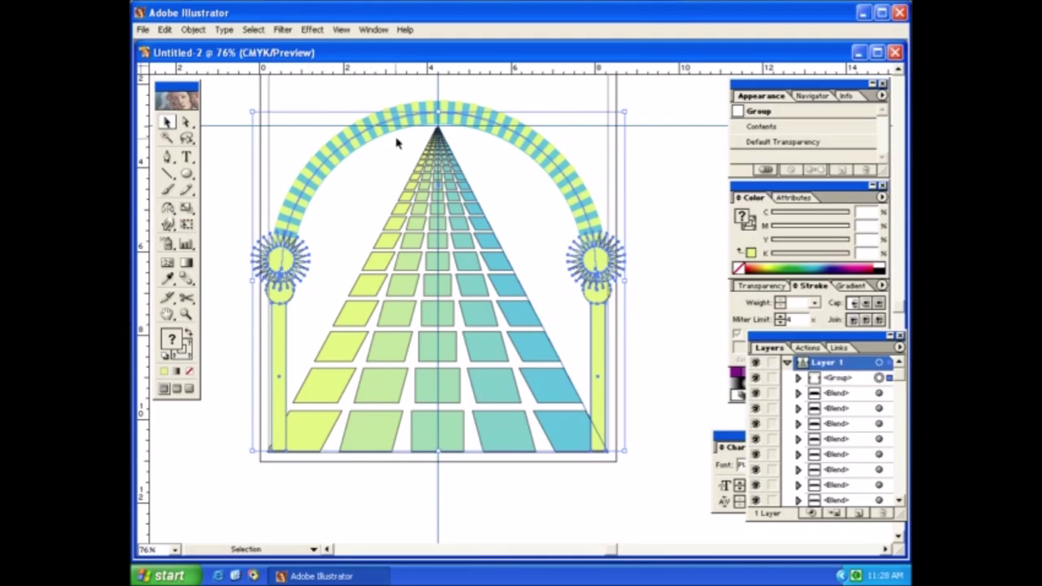
click(186, 208)
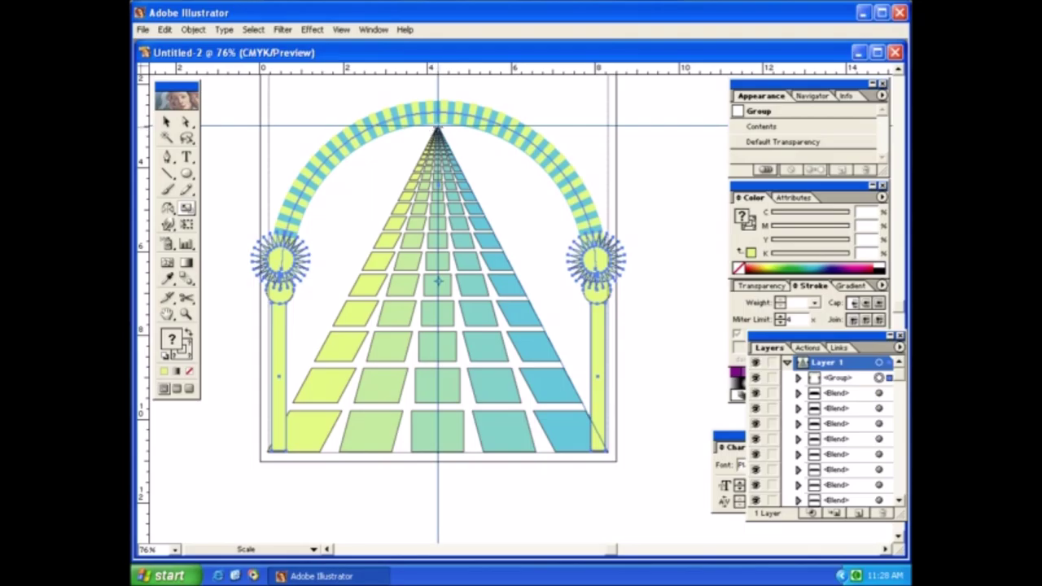
- Scale a 60% copy of the arch group about the vanishing point, then repeat it four times with Ctrl+D
alt+click(438, 130)
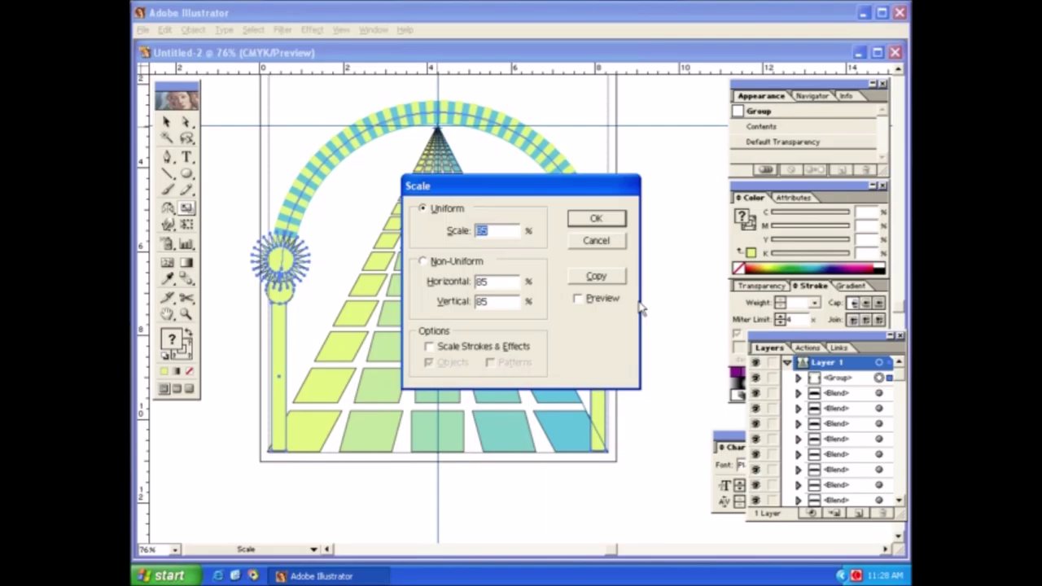
text(60)
click(596, 275)
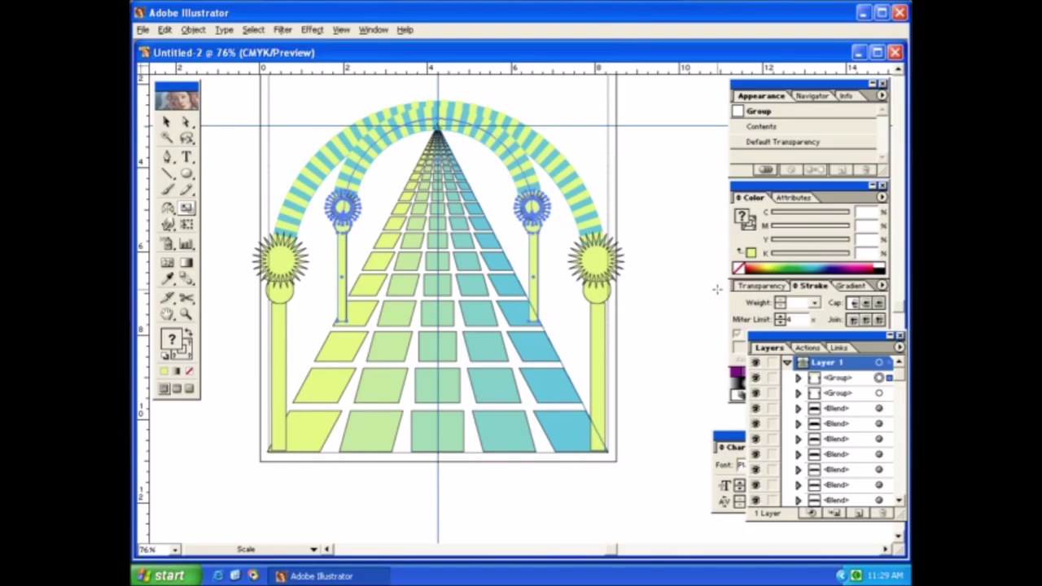
key(v)
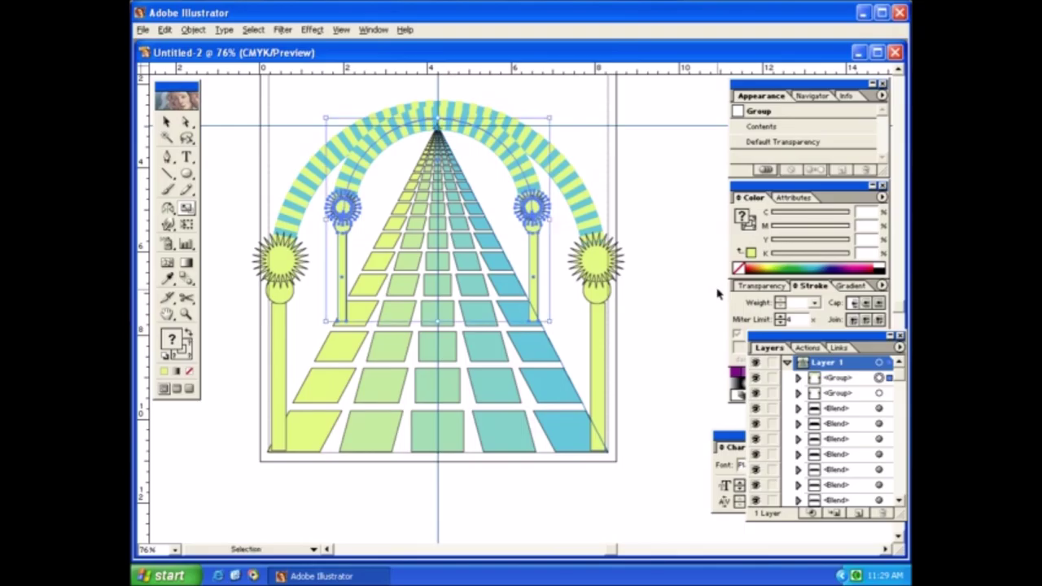
key(ctrl+d)
key(ctrl+d)
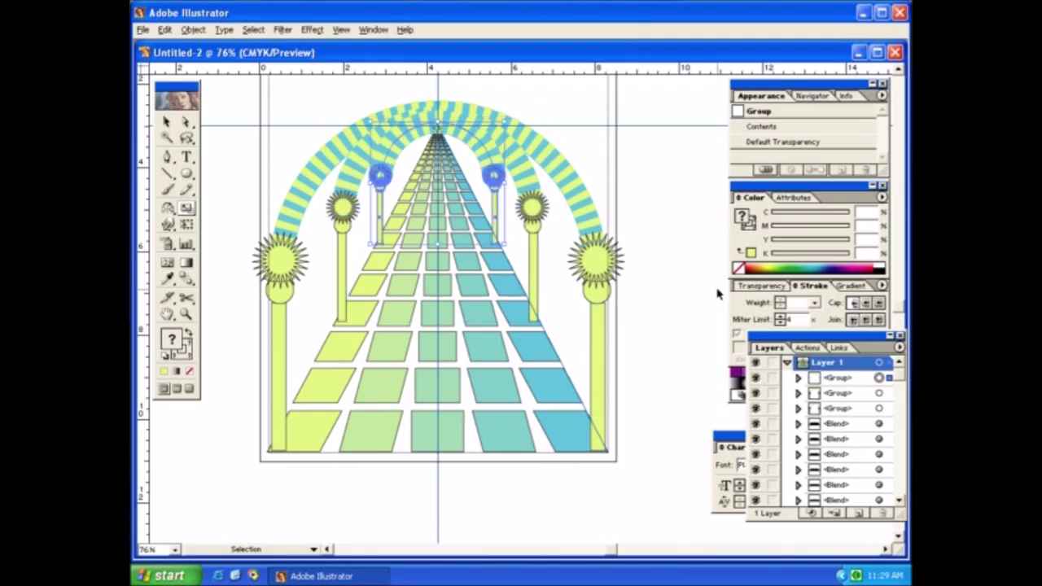
key(ctrl+d)
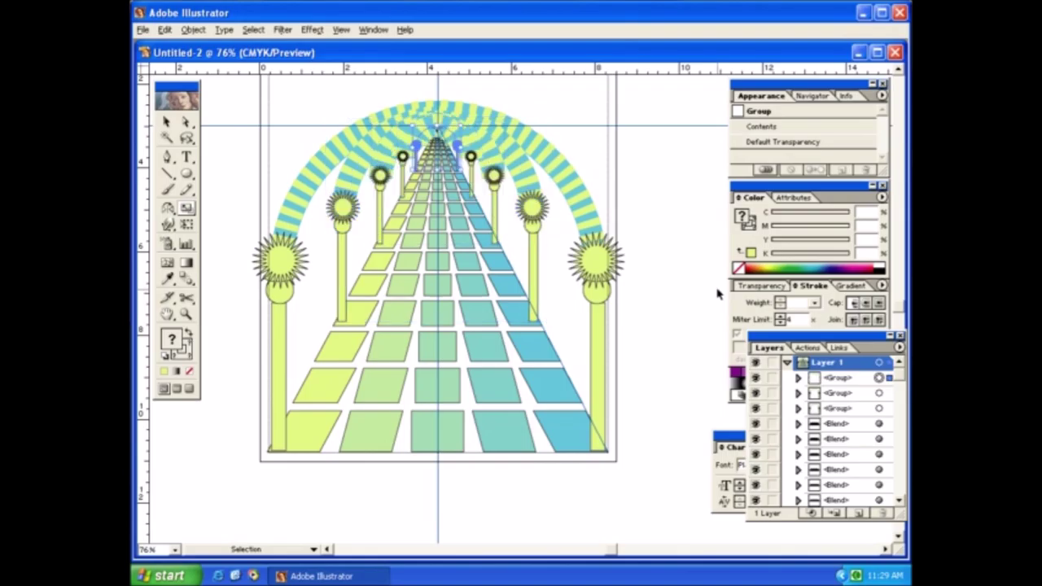
key(ctrl+d)
key(ctrl+d)
key(ctrl+d)
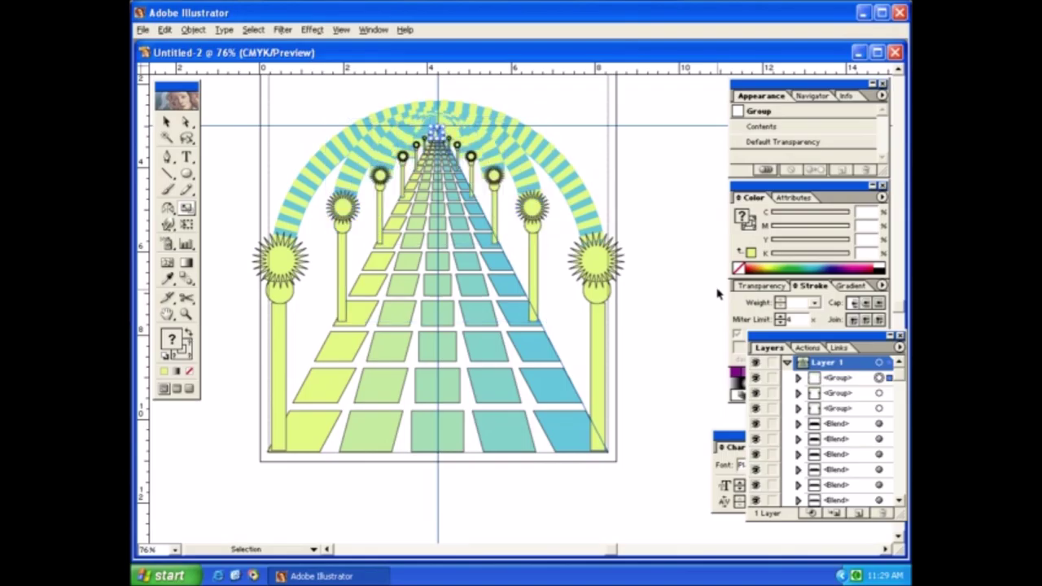
key(ctrl+d)
key(ctrl+d)
- Deselect the artwork and undo the scaled copies until only the original arch and columns remain
key(s)
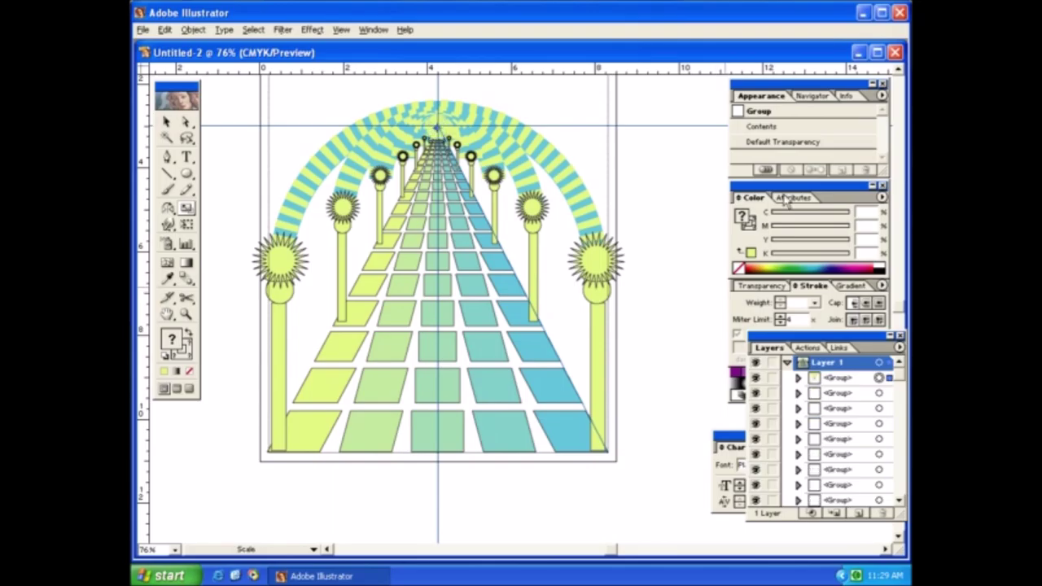
click(167, 122)
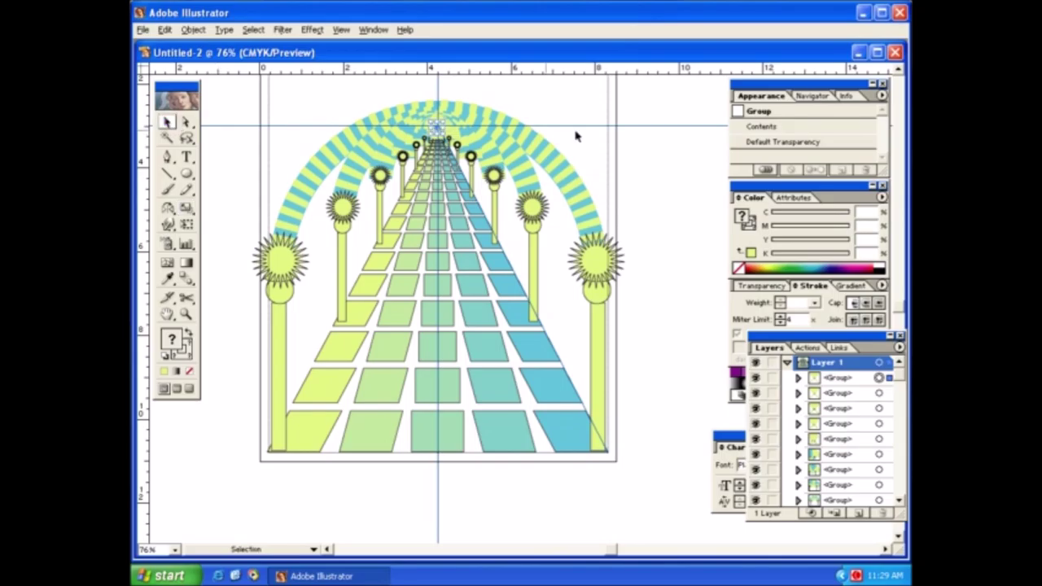
click(670, 138)
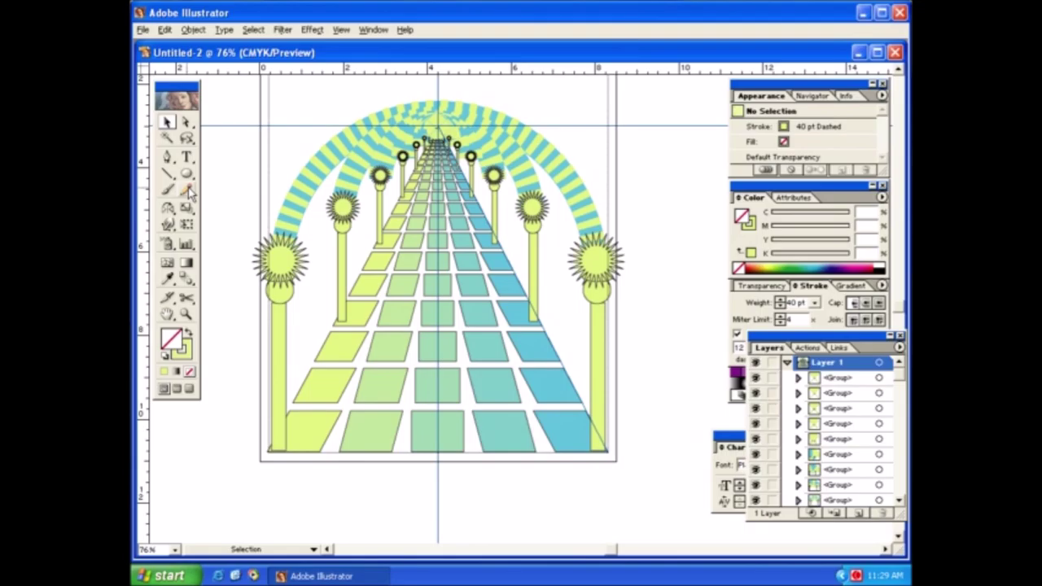
key(ctrl+f)
key(ctrl+d)
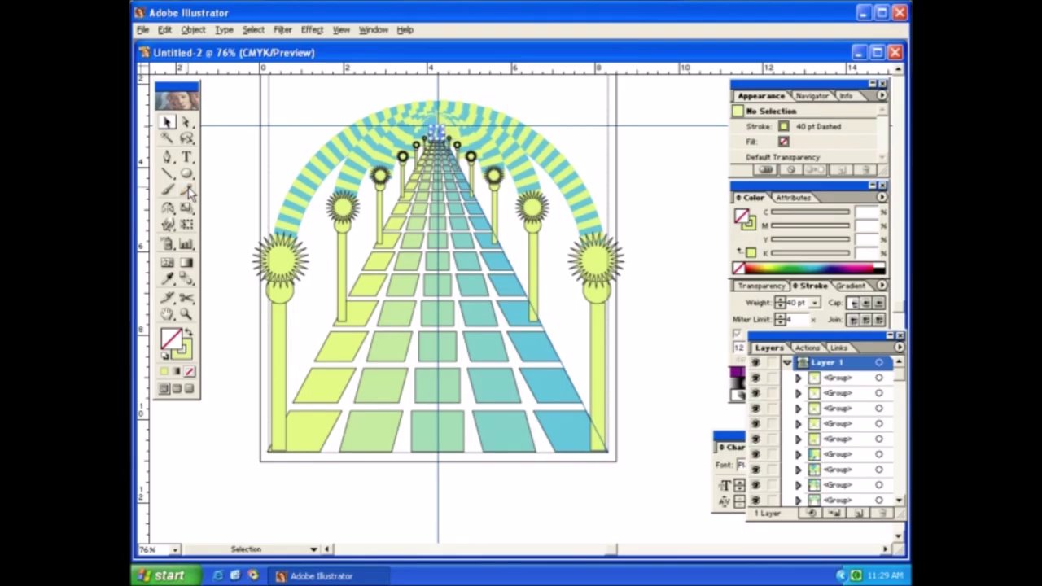
key(ctrl+d)
key(ctrl+d)
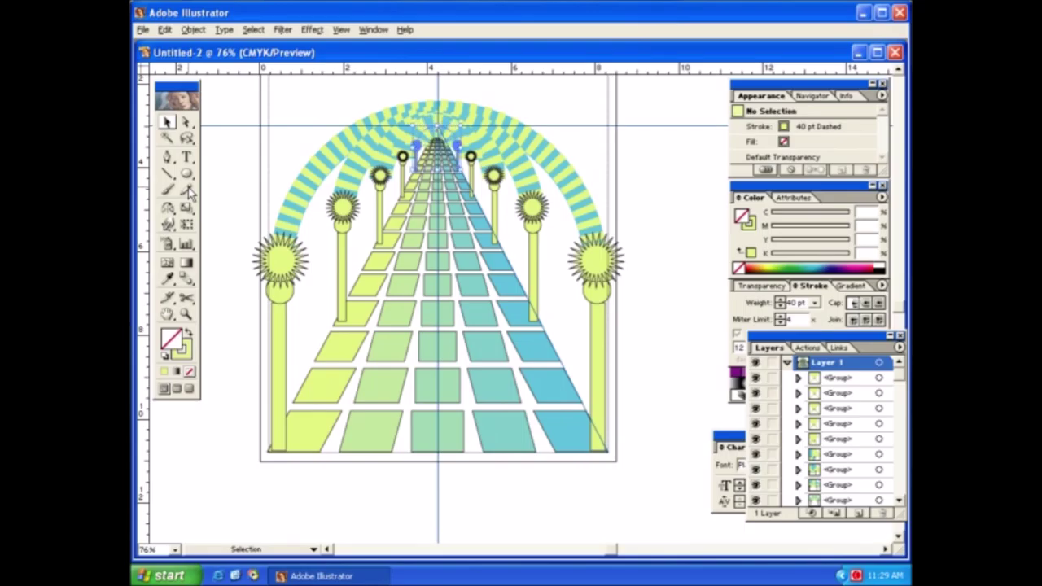
key(ctrl+d)
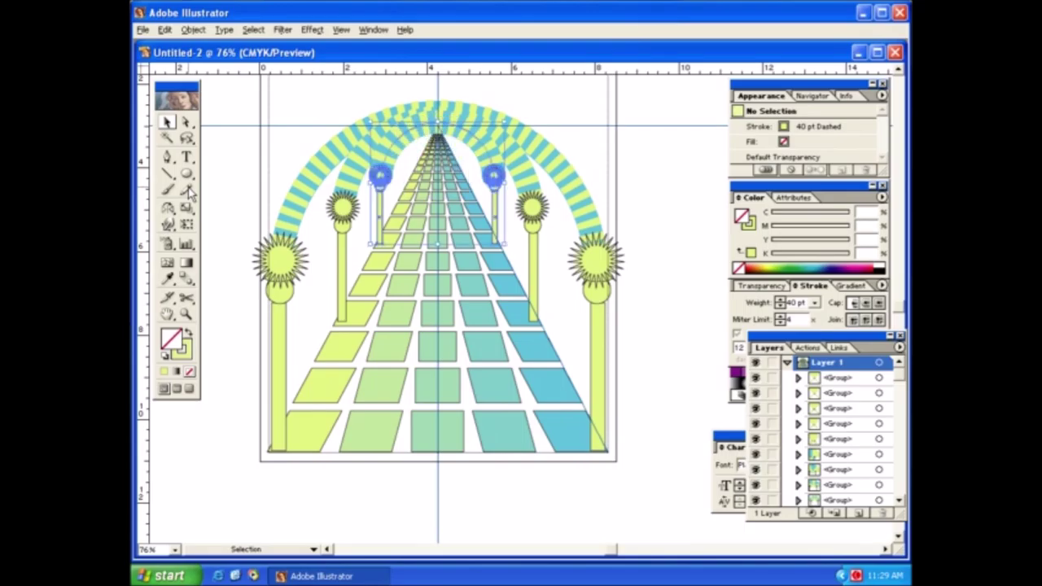
key(ctrl+d)
key(ctrl+z)
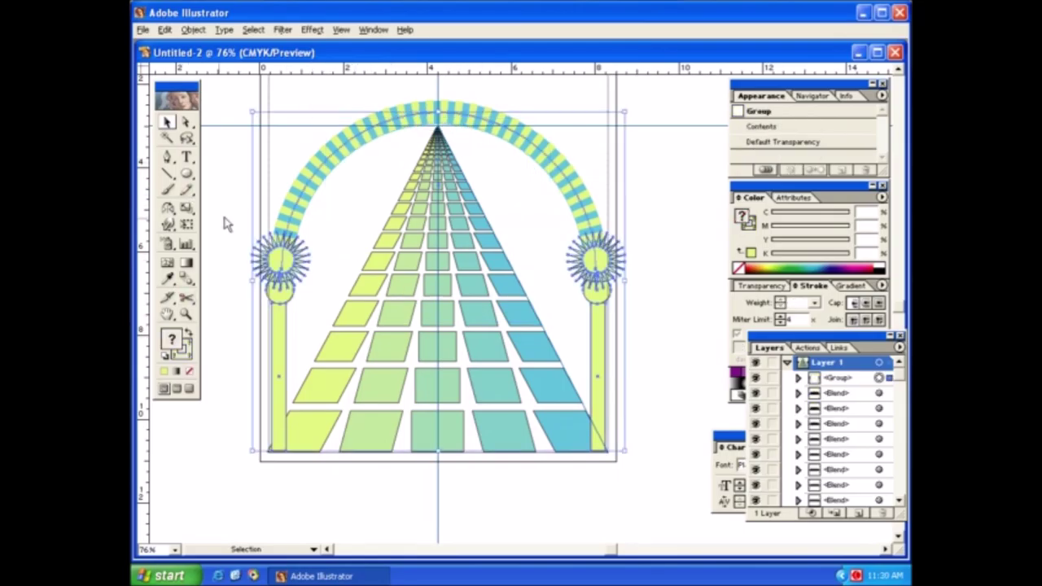
- Make a scaled copy about the vanishing point with stroke widths scaled, then undo it
click(186, 208)
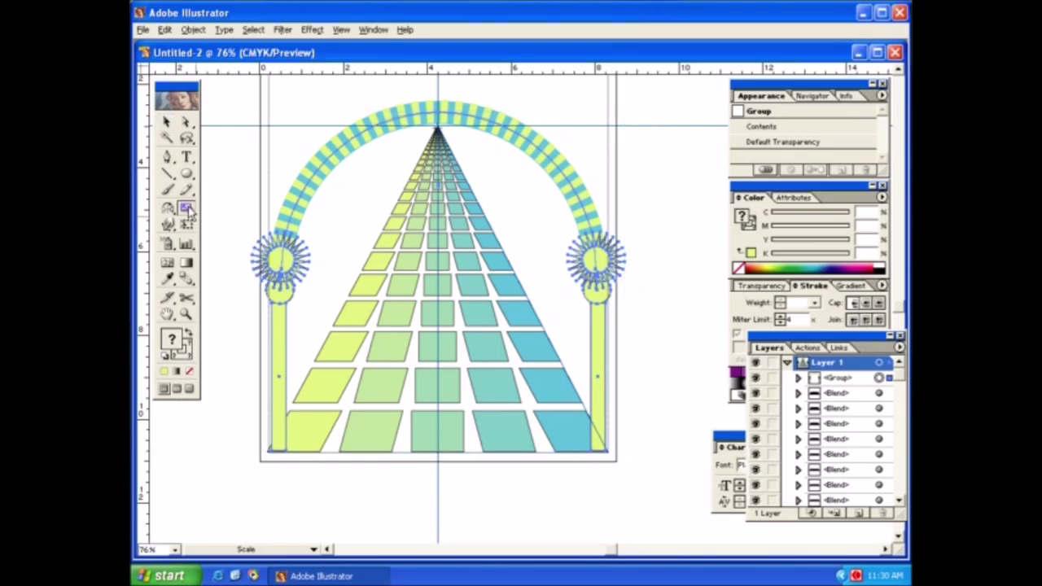
alt+click(439, 130)
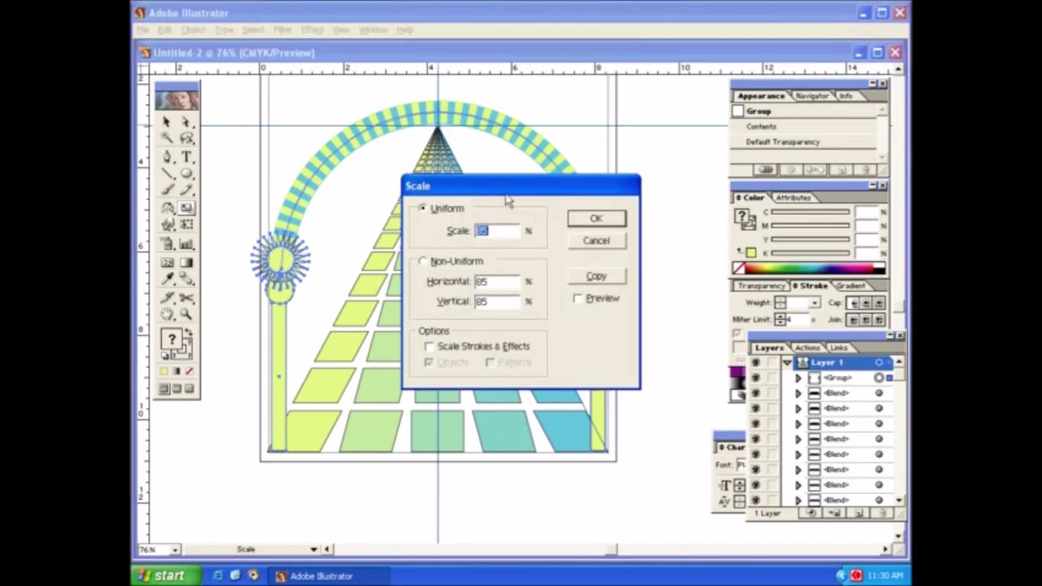
click(426, 348)
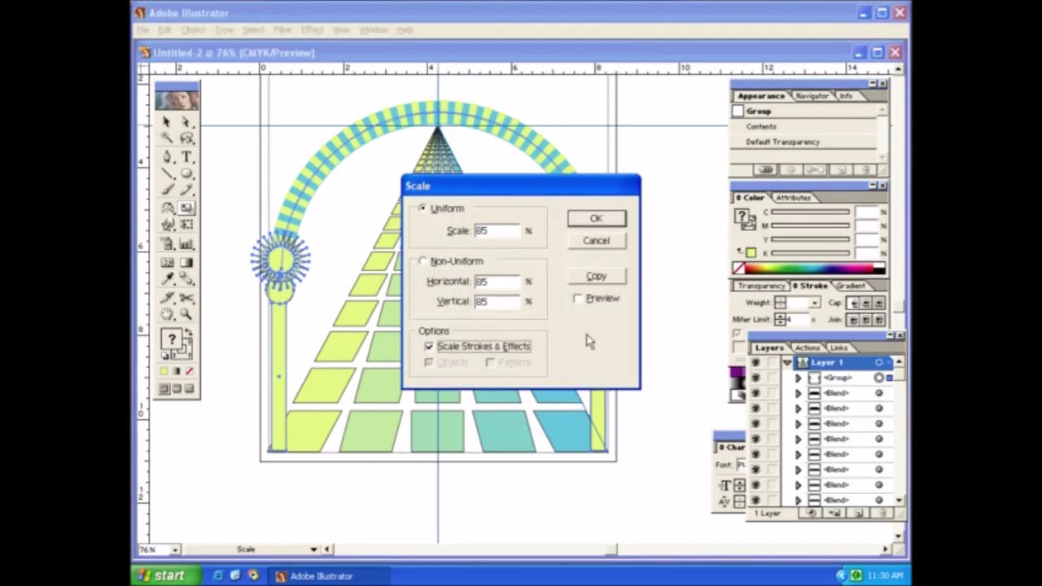
click(606, 281)
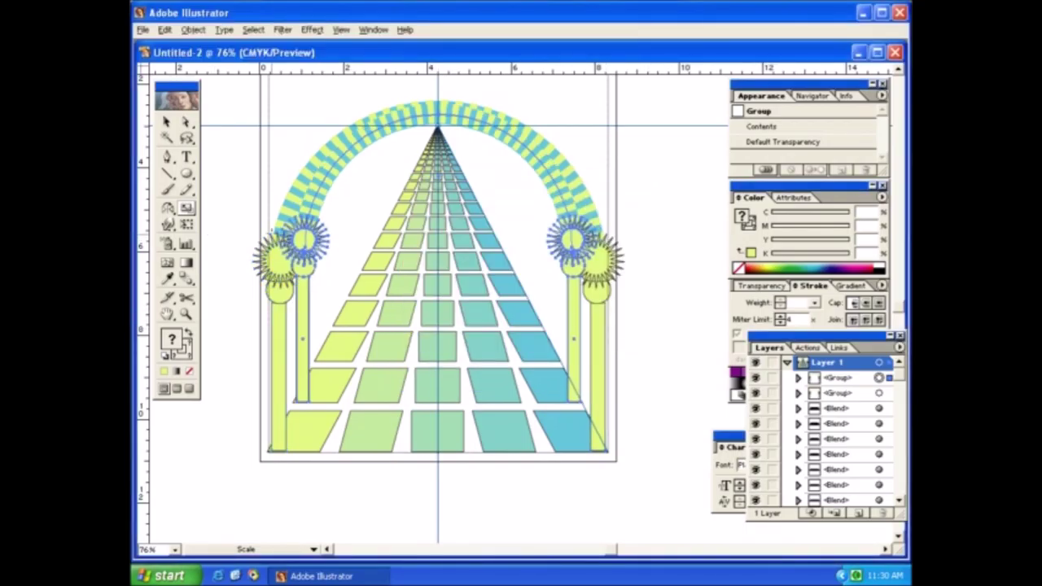
key(v)
key(ctrl+z)
key(s)
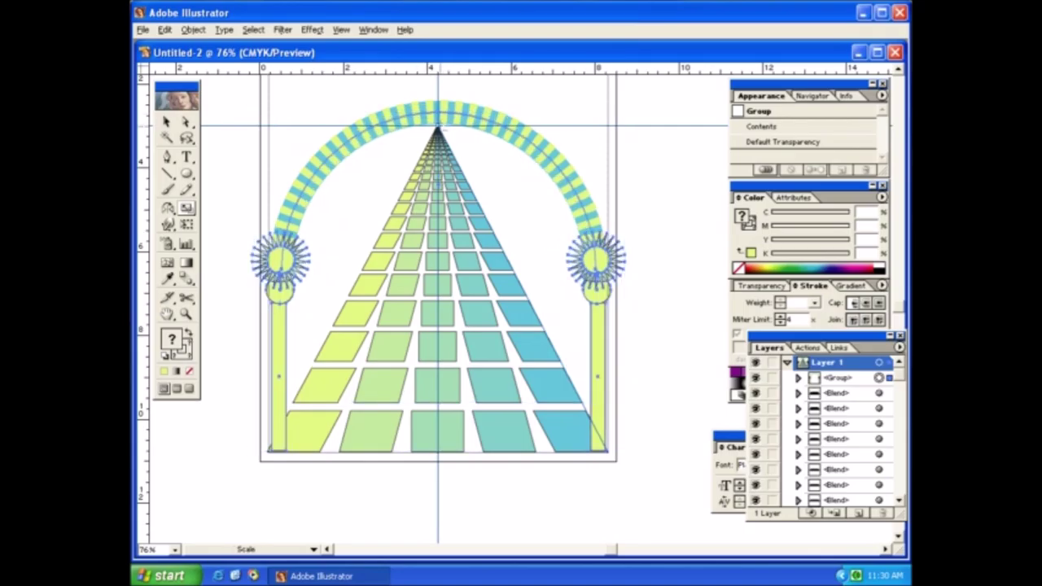
- Make a 60% copy about the vanishing point and repeat it down the corridor with Ctrl+D
alt+click(438, 127)
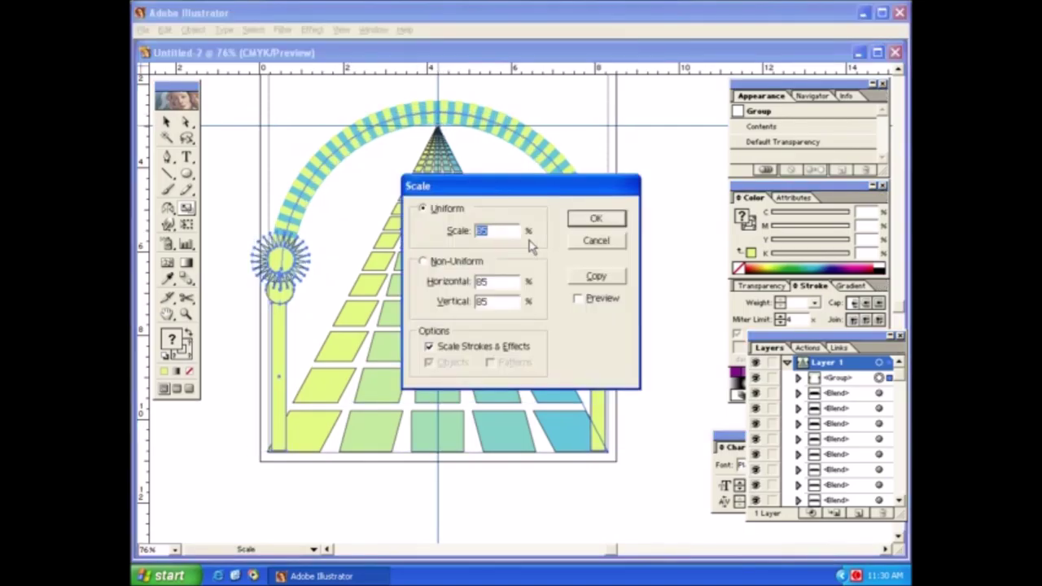
text(60)
click(610, 278)
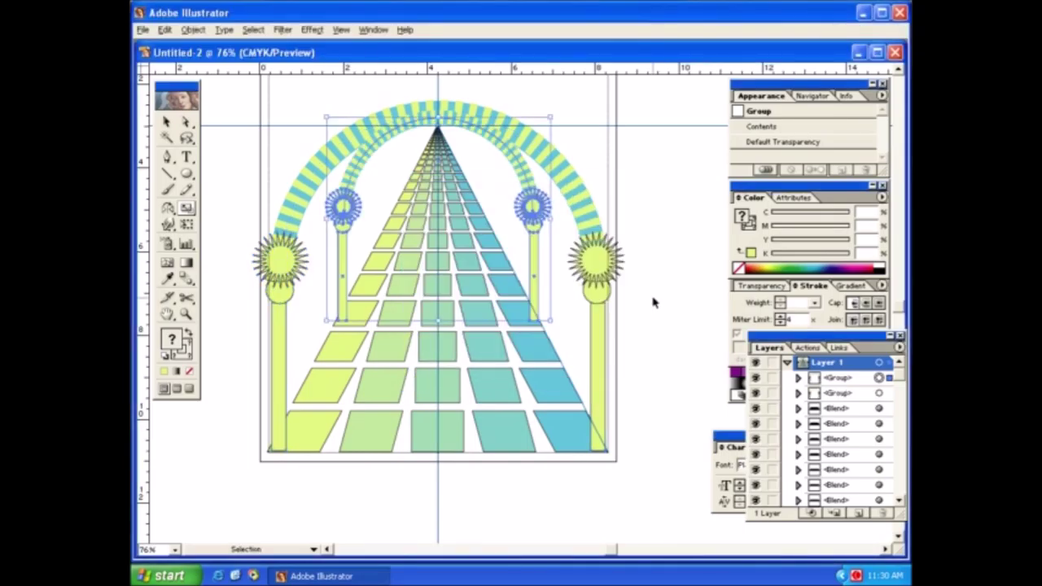
key(ctrl+d)
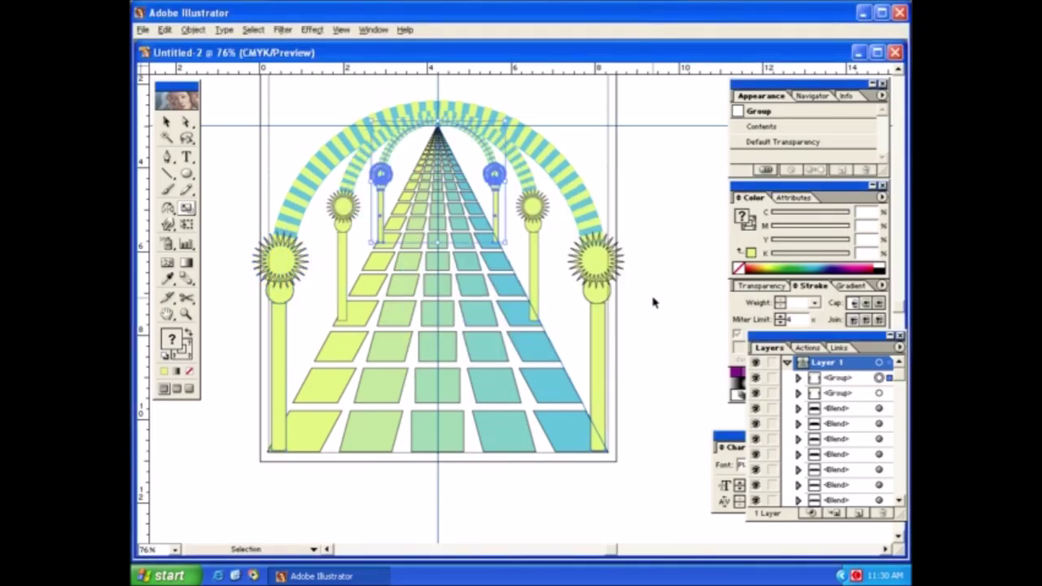
key(ctrl+d)
key(ctrl+d)
key(ctrl+d)
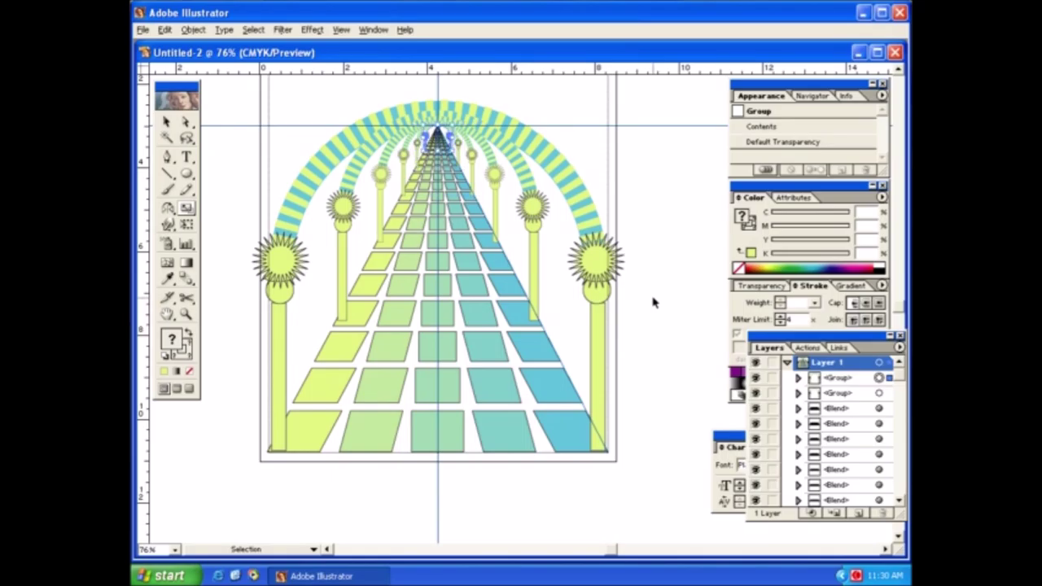
key(ctrl+d)
key(ctrl+d)
key(ctrl+d)
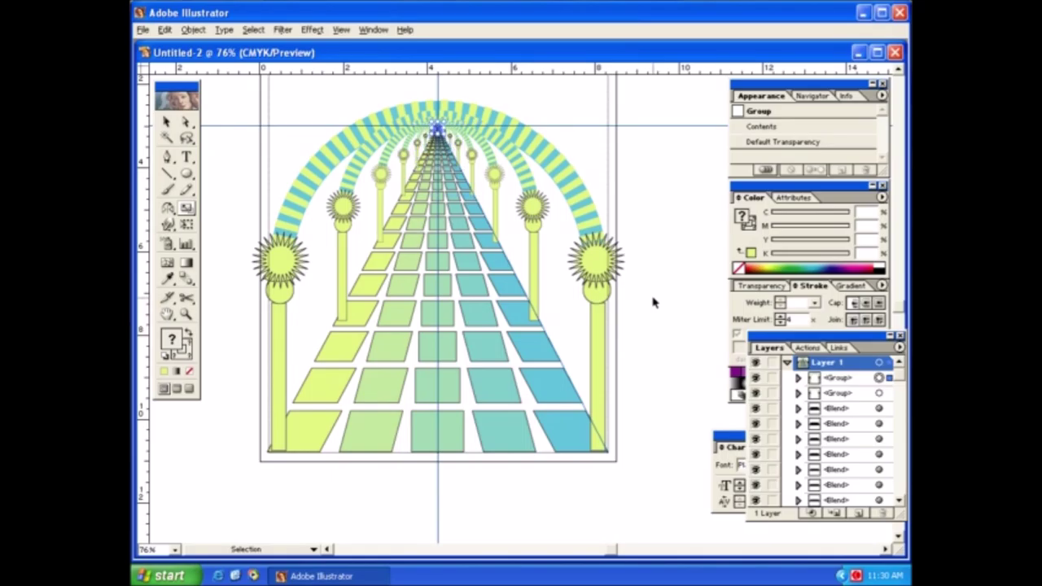
key(s)
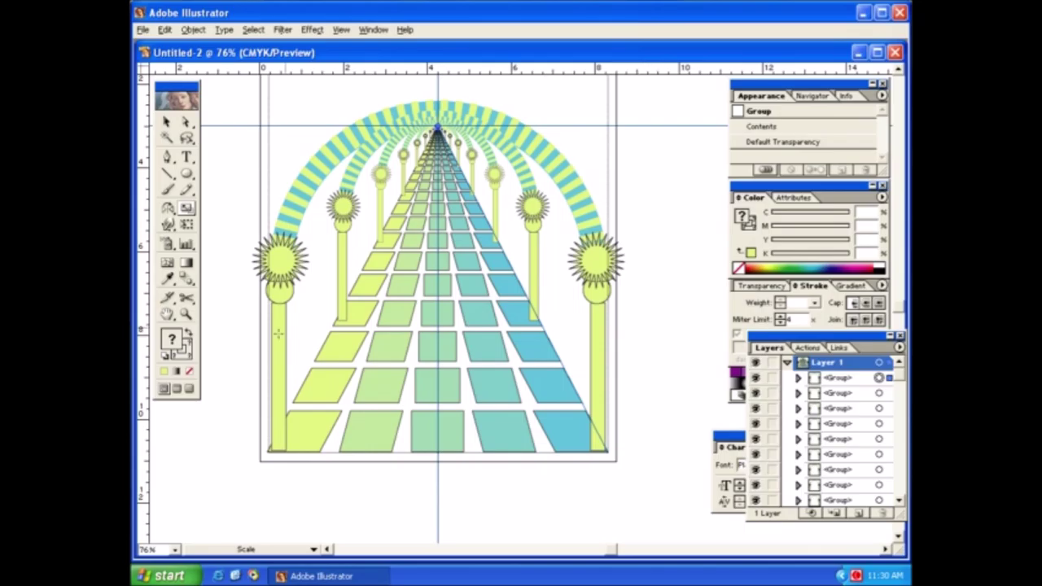
drag(816, 343, 687, 187)
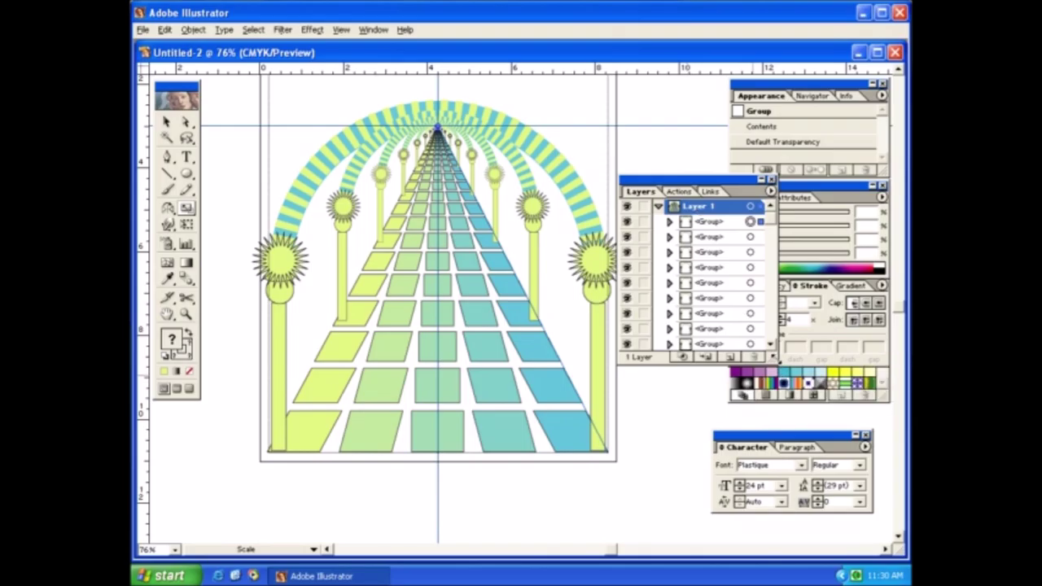
- Enlarge the Layers palette and Shift-select all ten arch-and-pillar <Group> rows
drag(772, 358, 774, 465)
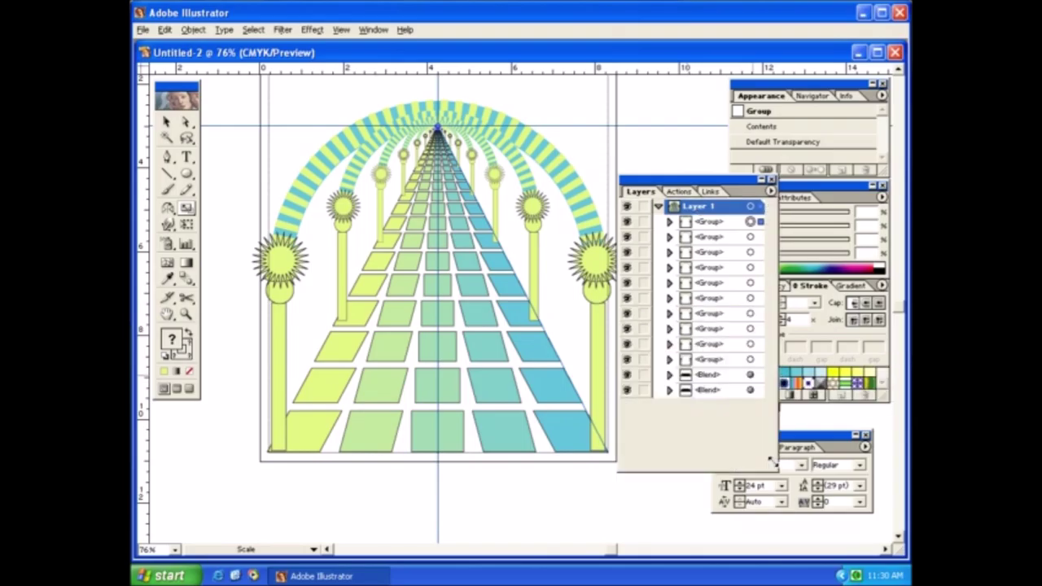
click(750, 359)
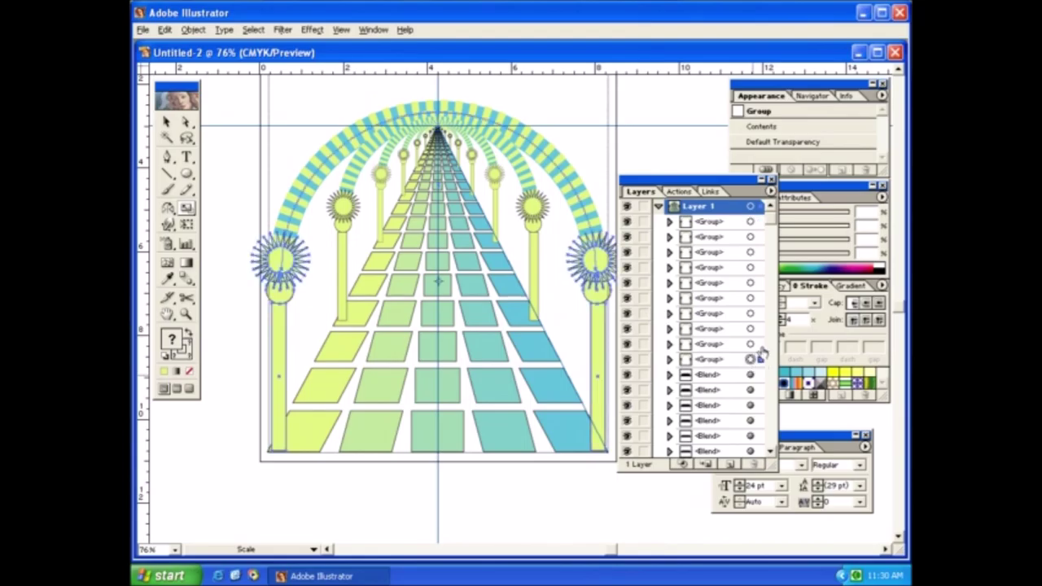
shift+click(750, 343)
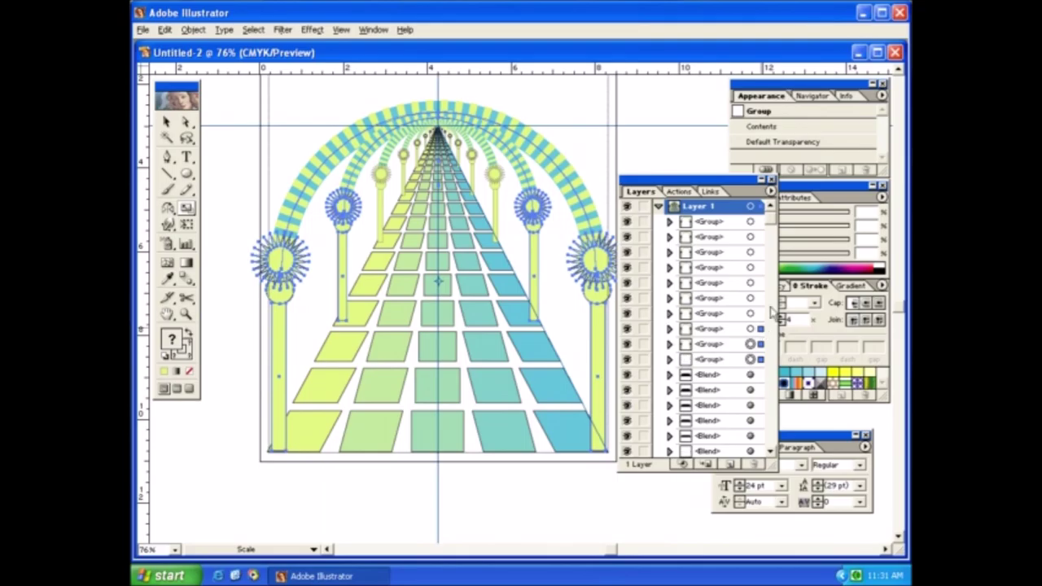
shift+click(750, 329)
shift+click(758, 313)
shift+click(758, 298)
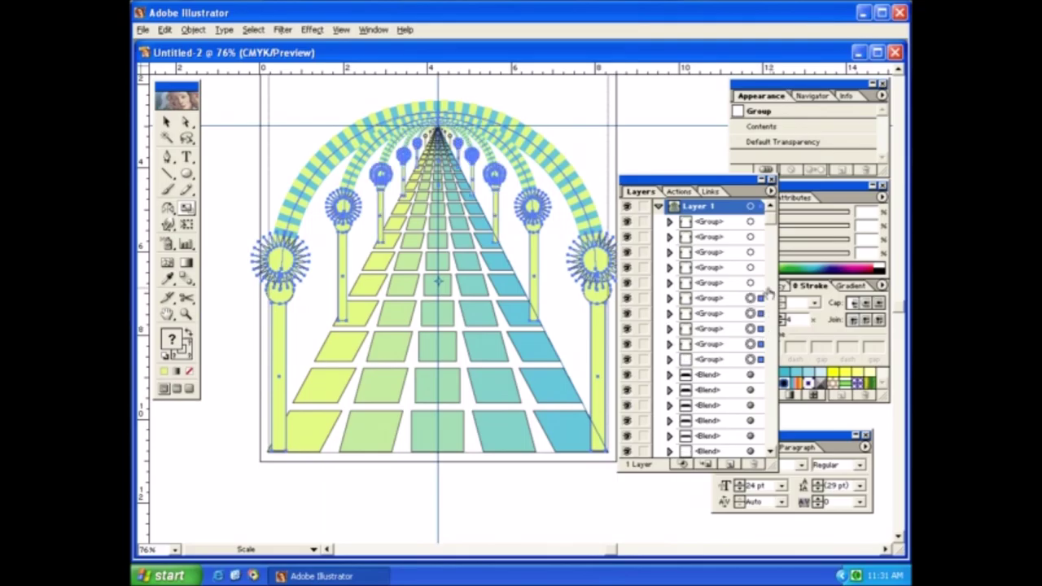
shift+click(760, 282)
shift+click(758, 267)
shift+click(758, 252)
shift+click(758, 237)
shift+click(758, 221)
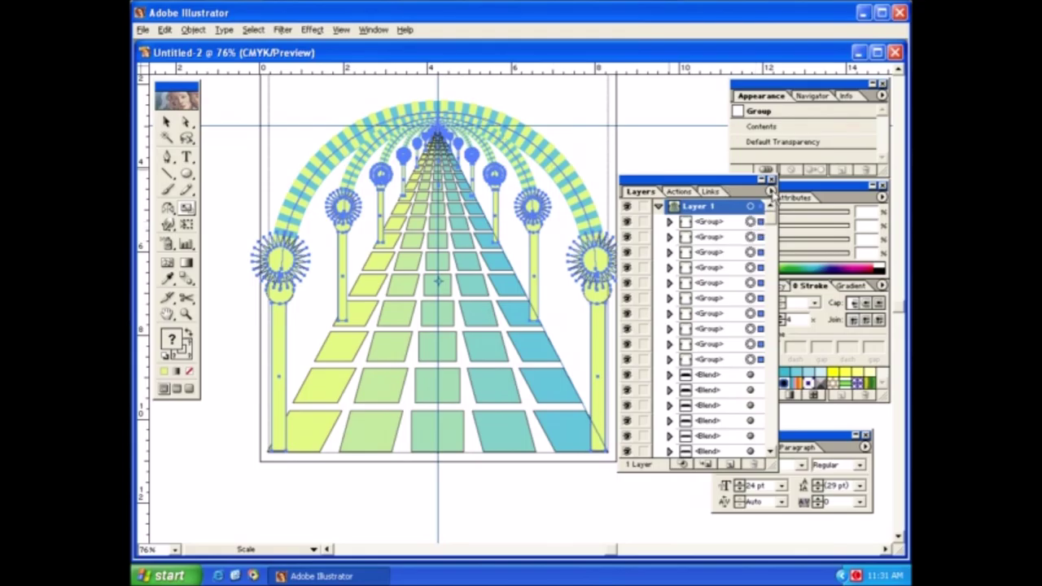
click(770, 190)
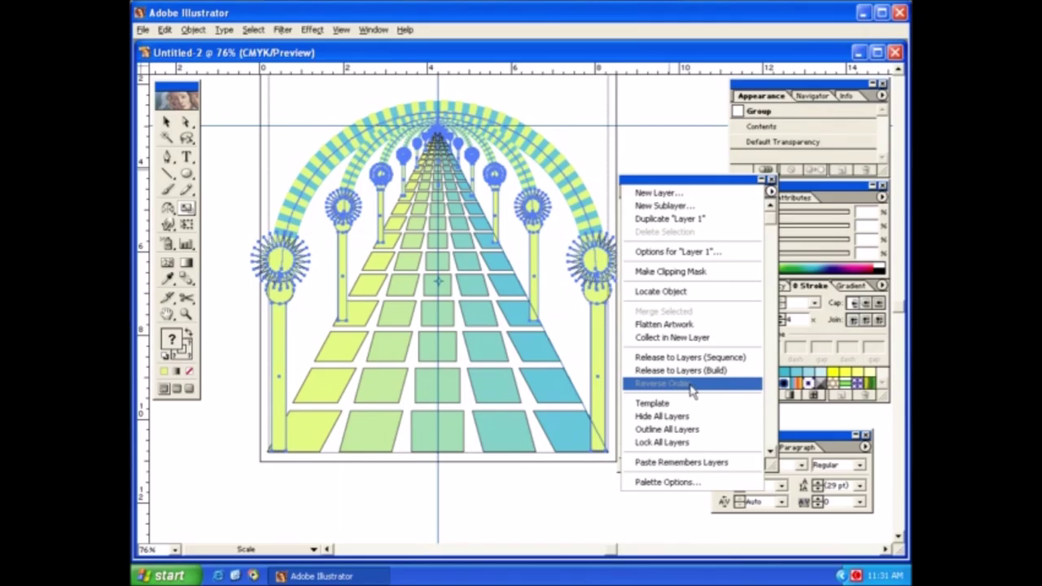
- Close the layer flyout, briefly select the layer and first tile blend, then deselect everything
key(Escape)
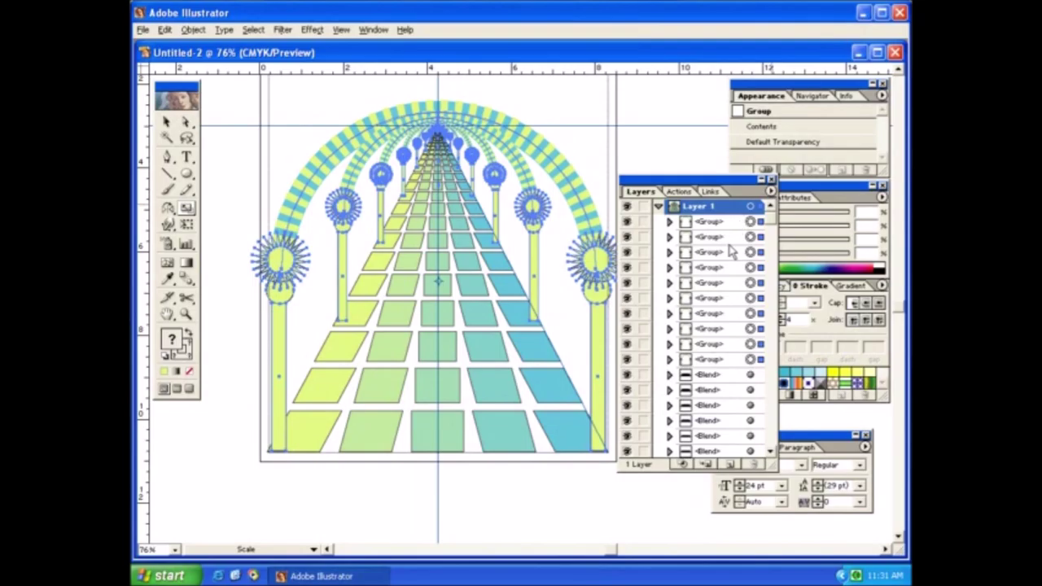
click(757, 206)
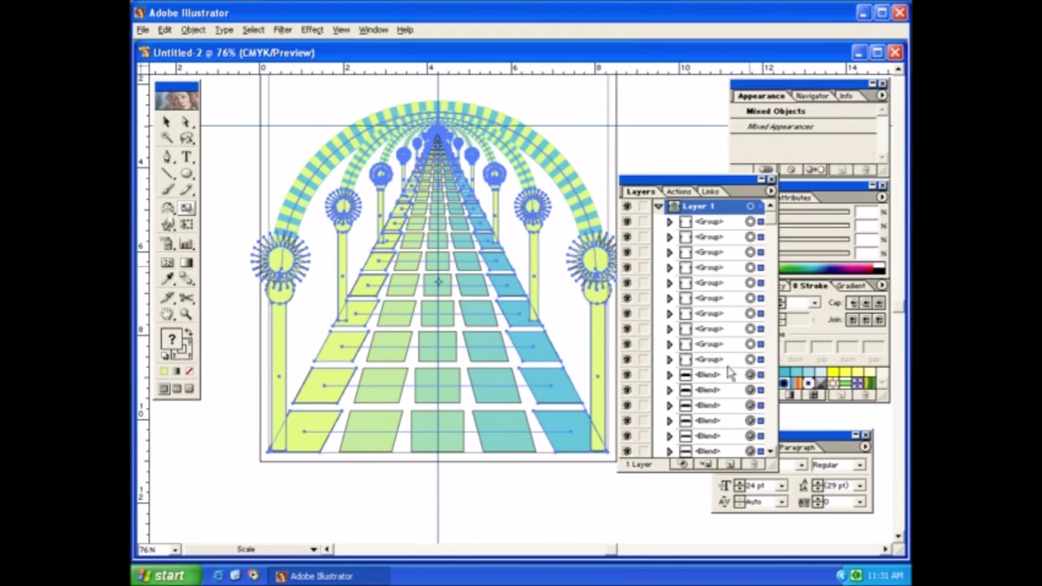
click(729, 375)
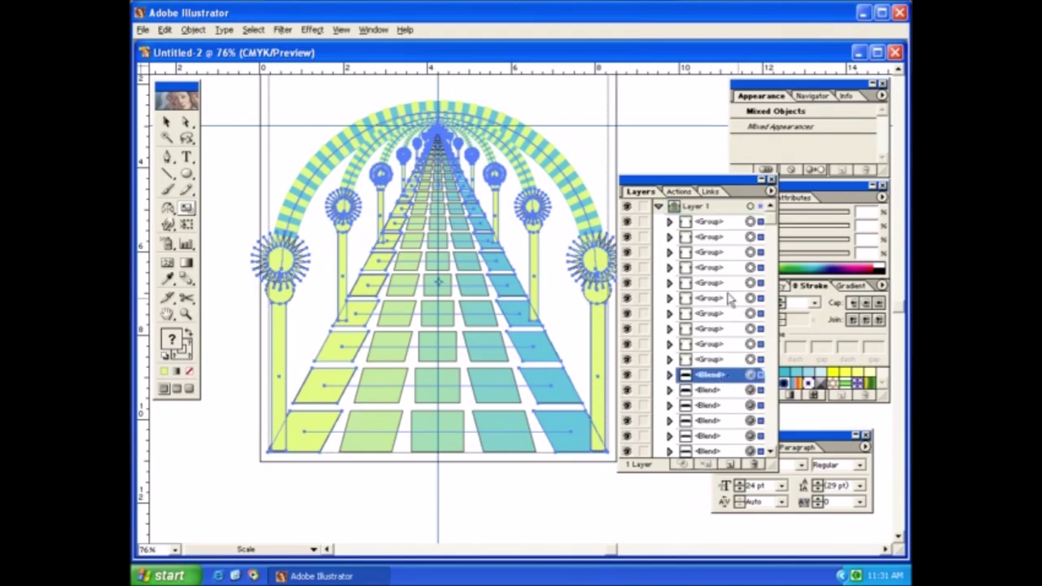
click(166, 121)
click(393, 99)
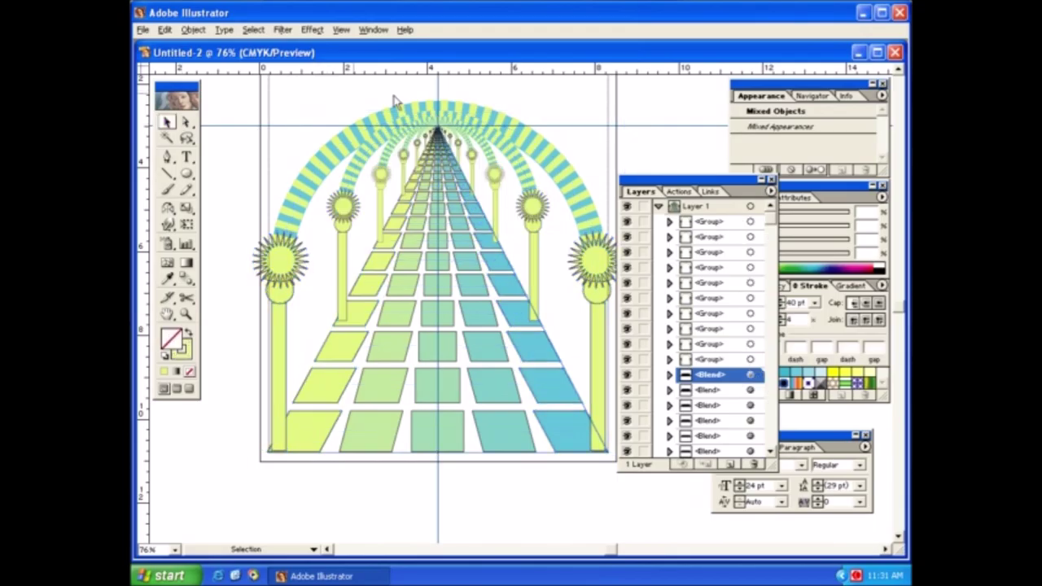
- Shift-select the arch group rows from the most distant to the outermost in the Layers palette
click(759, 222)
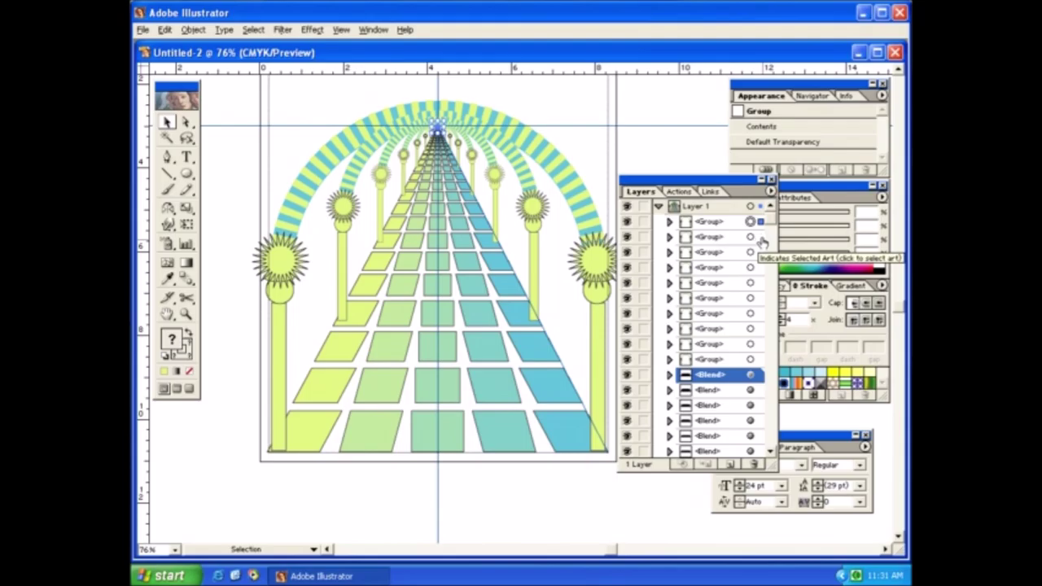
shift+click(760, 237)
shift+click(760, 252)
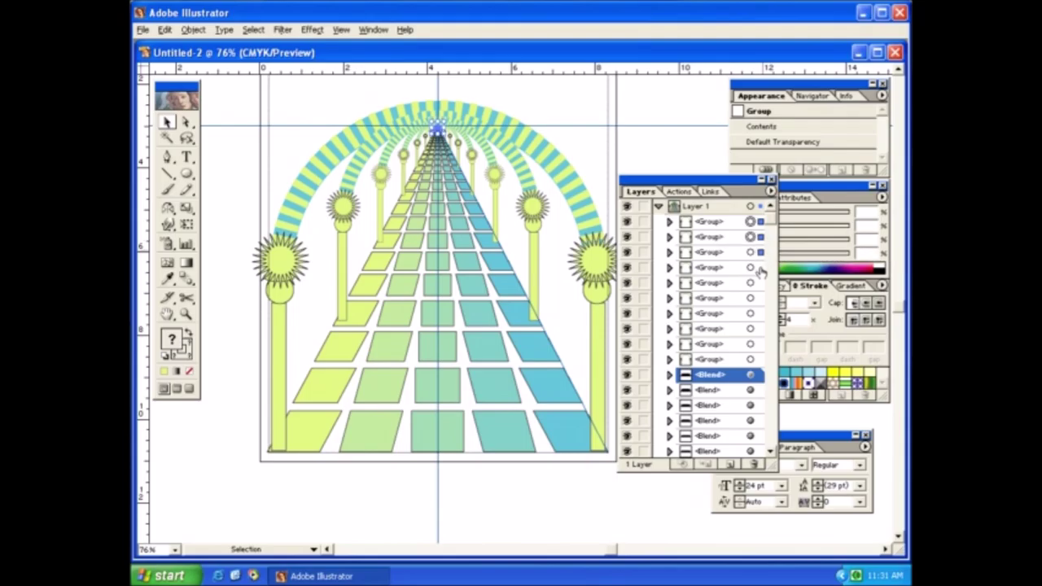
shift+click(760, 268)
shift+click(760, 298)
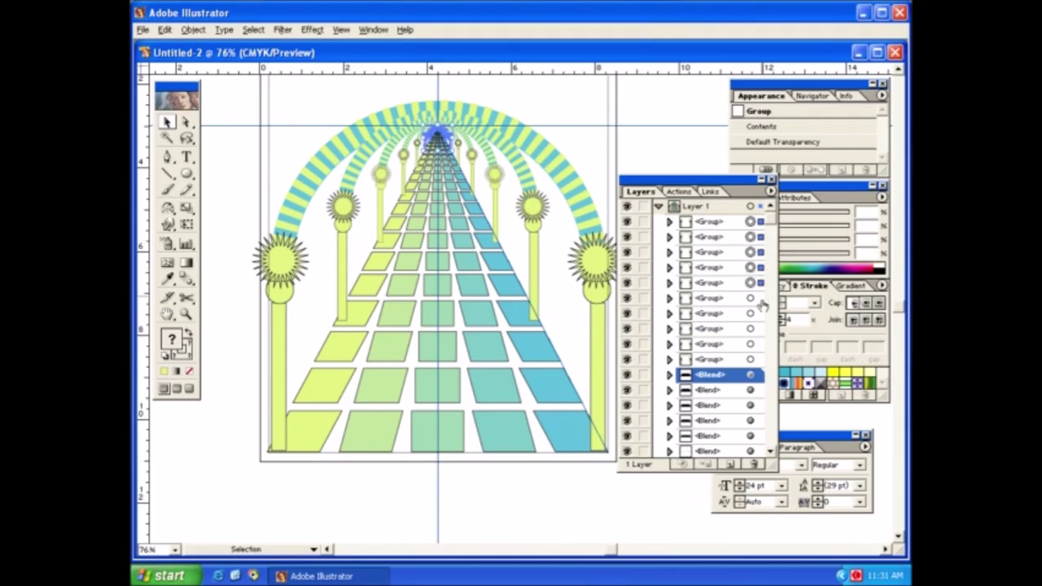
shift+click(760, 314)
shift+click(760, 329)
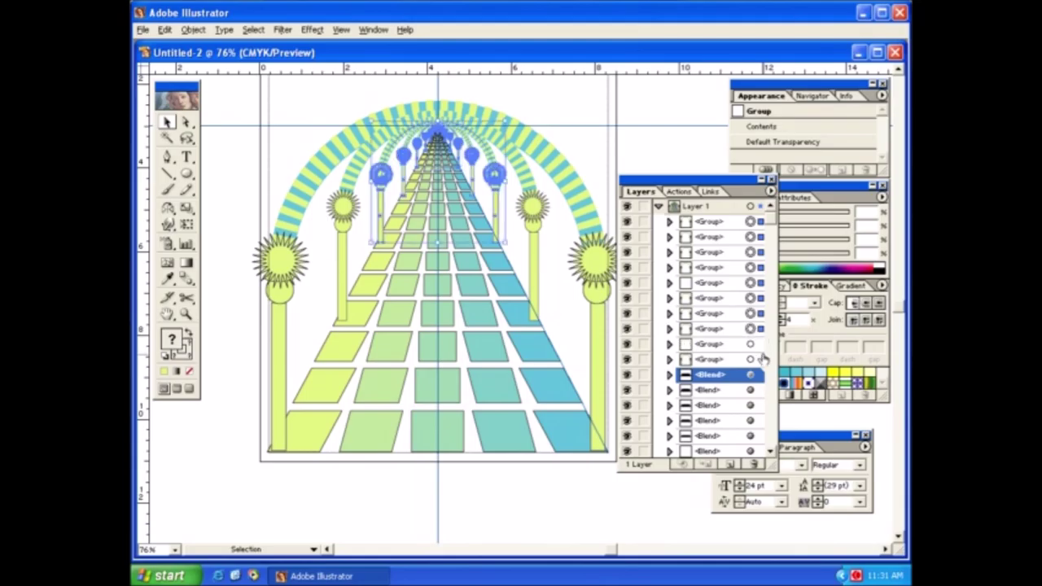
shift+click(760, 344)
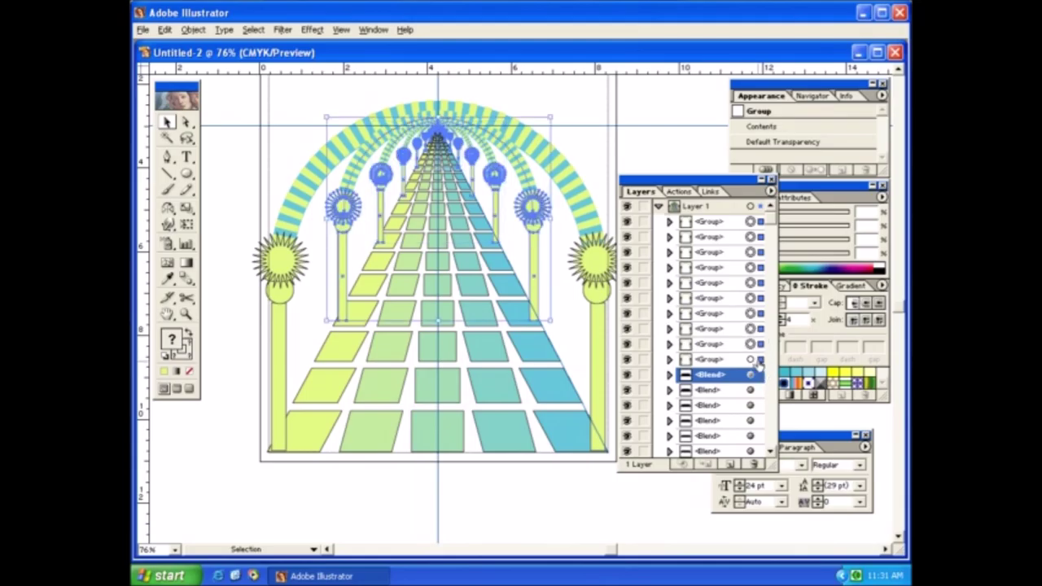
shift+click(761, 359)
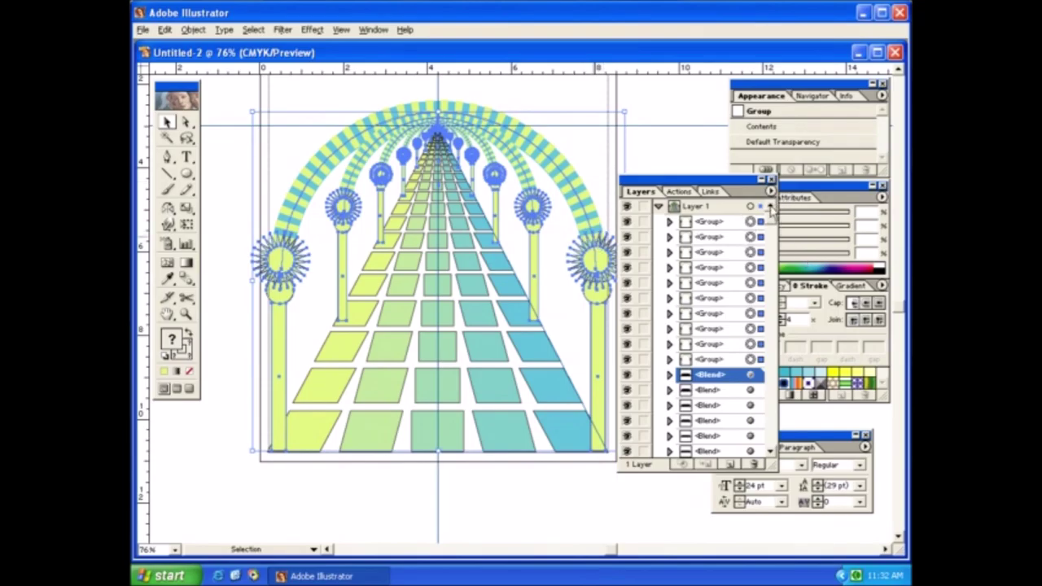
- Dismiss the layer flyout unused, deselect the artwork, and select the top group row
click(770, 191)
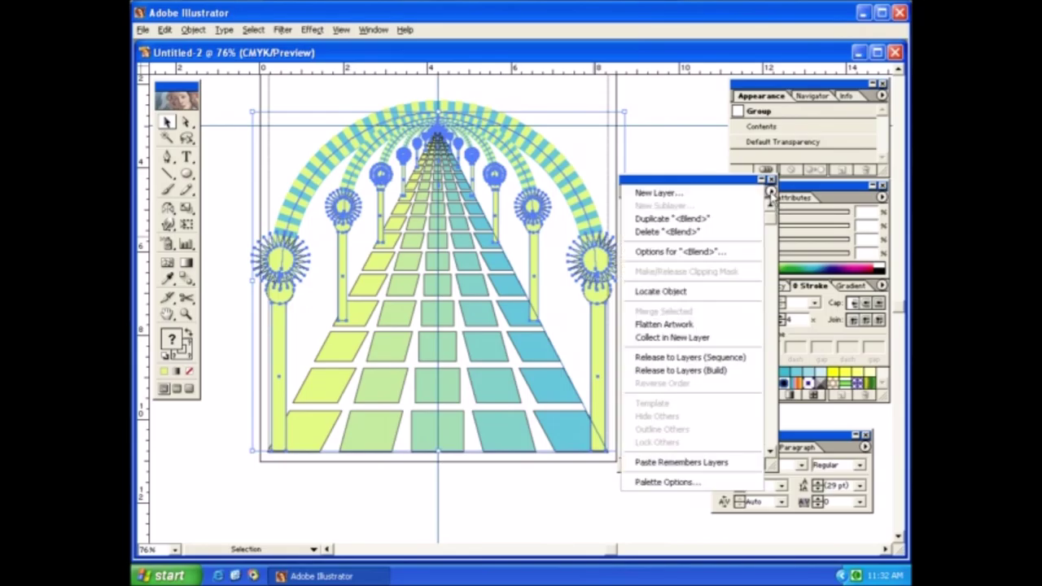
click(692, 181)
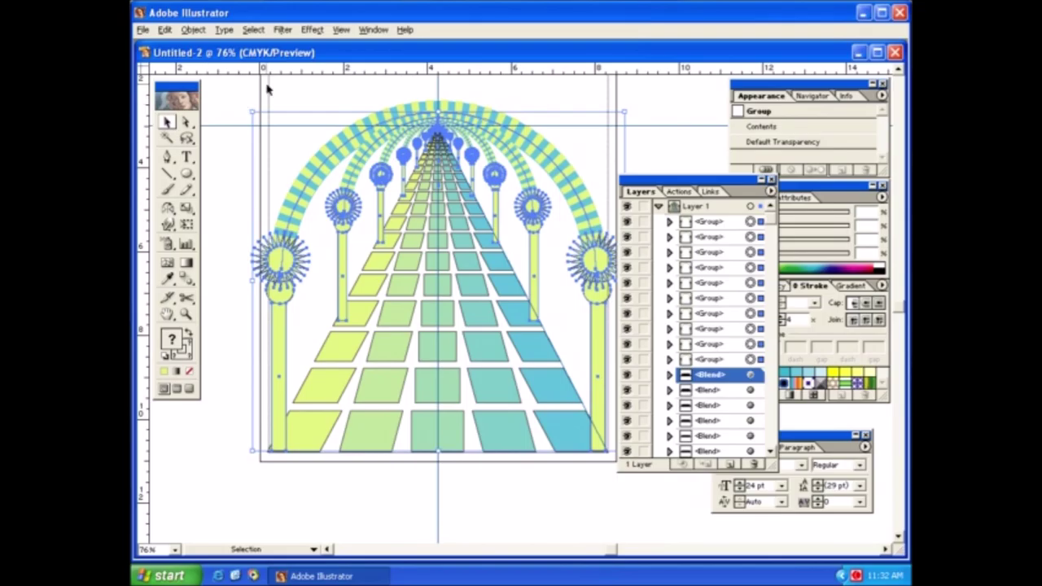
click(486, 166)
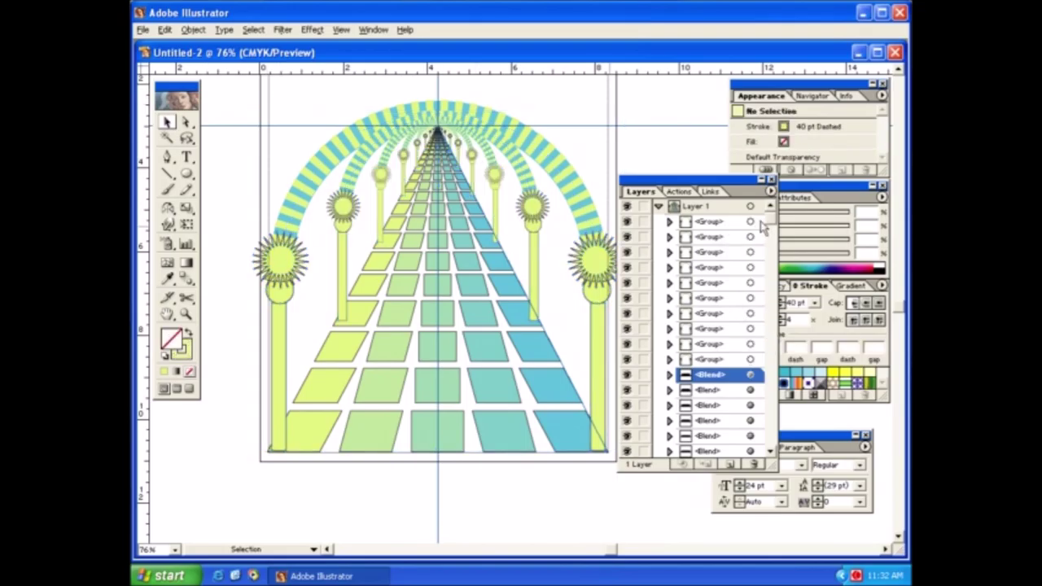
shift+click(731, 223)
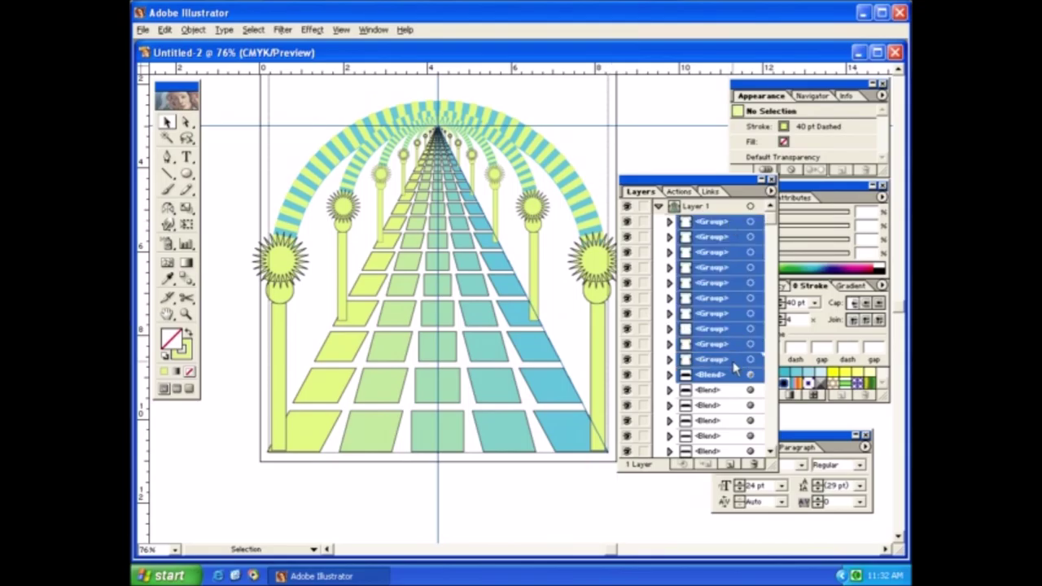
- Select the ten <Group> rows together and apply Reverse Order from the Layers flyout menu
click(730, 394)
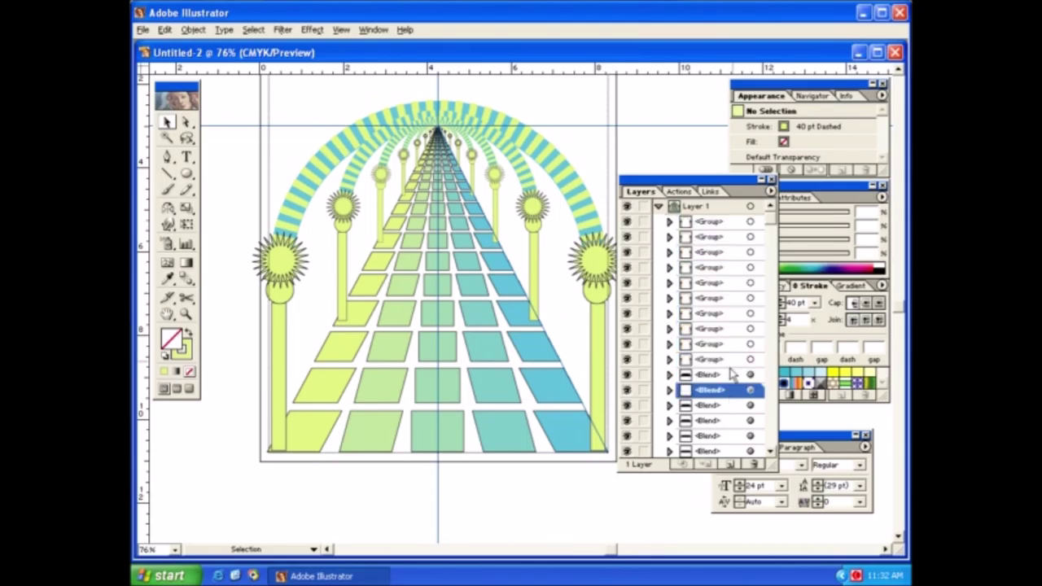
click(730, 362)
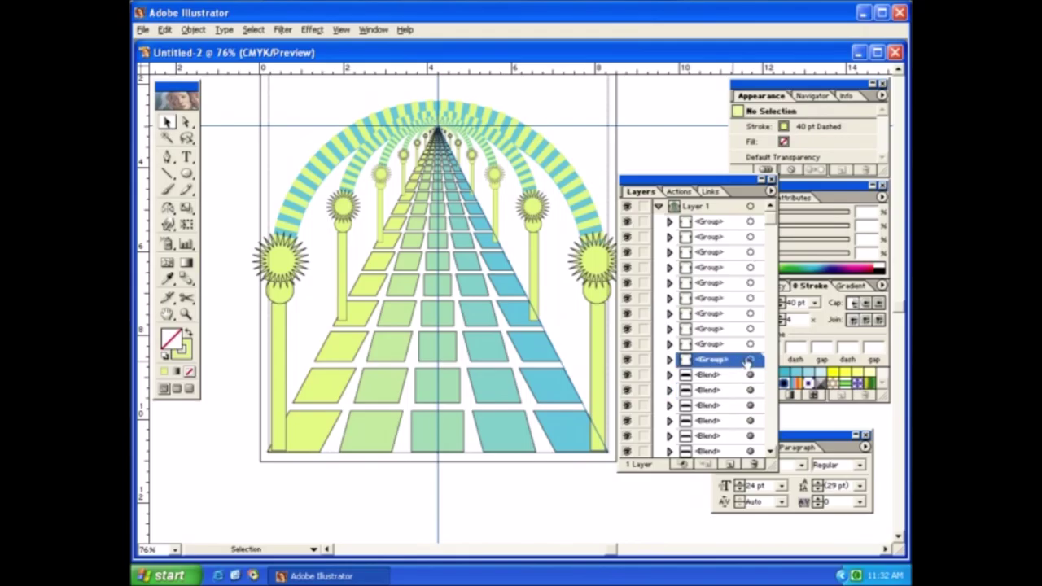
shift+click(741, 231)
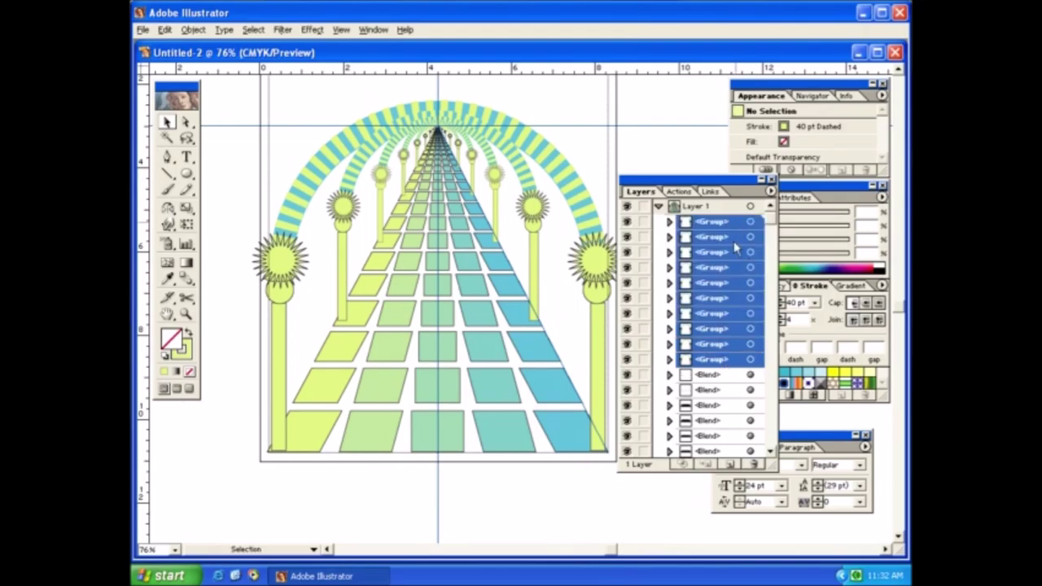
click(770, 191)
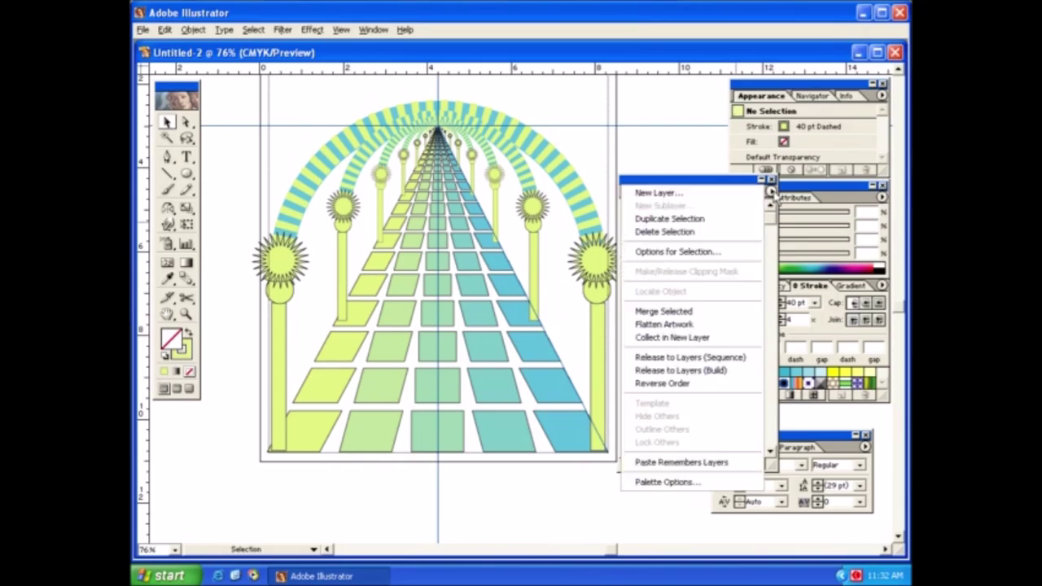
click(678, 384)
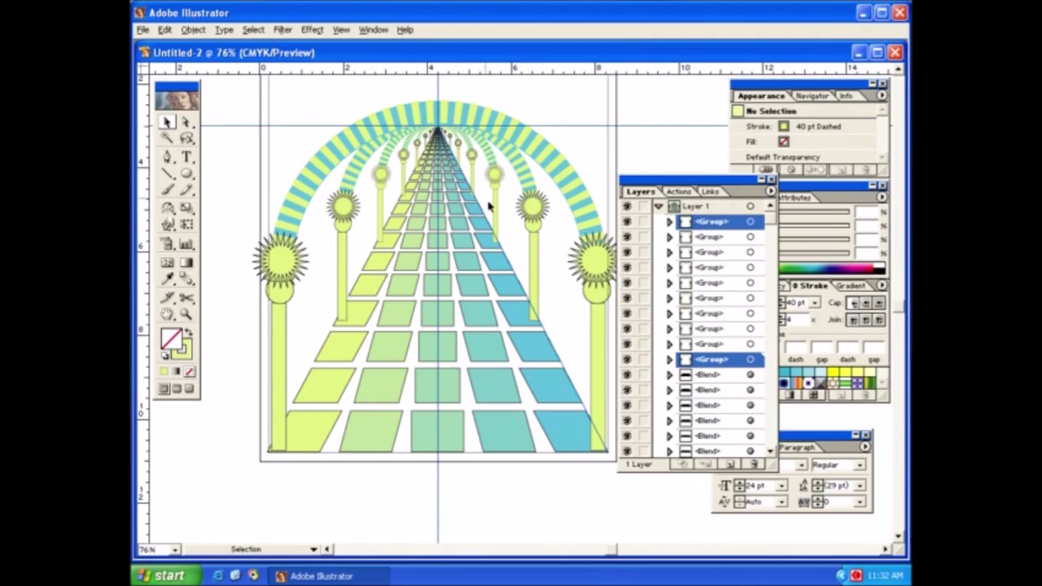
- Move the Layers palette aside, pick the Rectangle tool, and scroll up to the artboard's top edge
scroll(897, 77, up, 2)
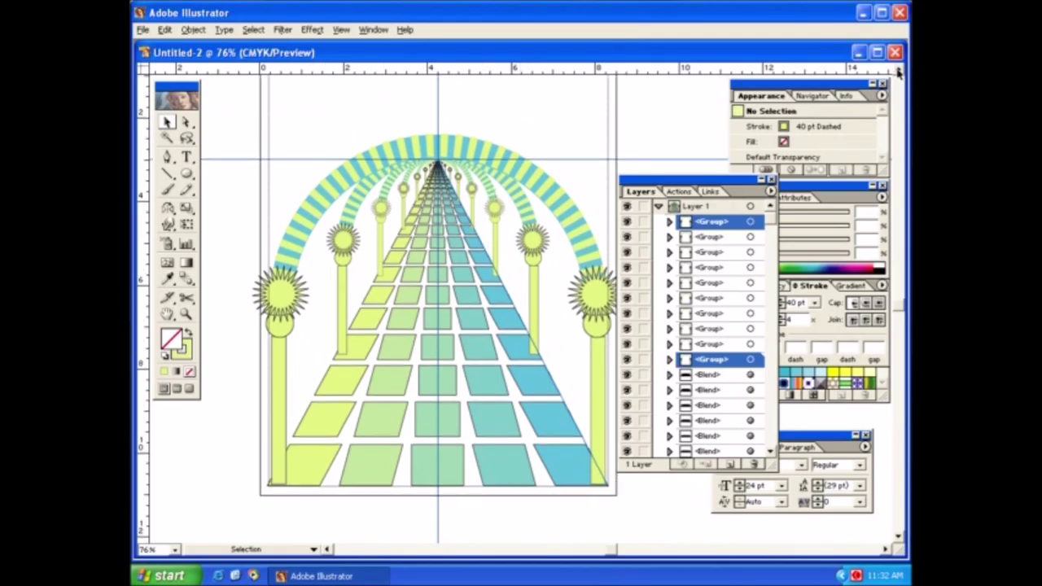
drag(750, 198, 852, 227)
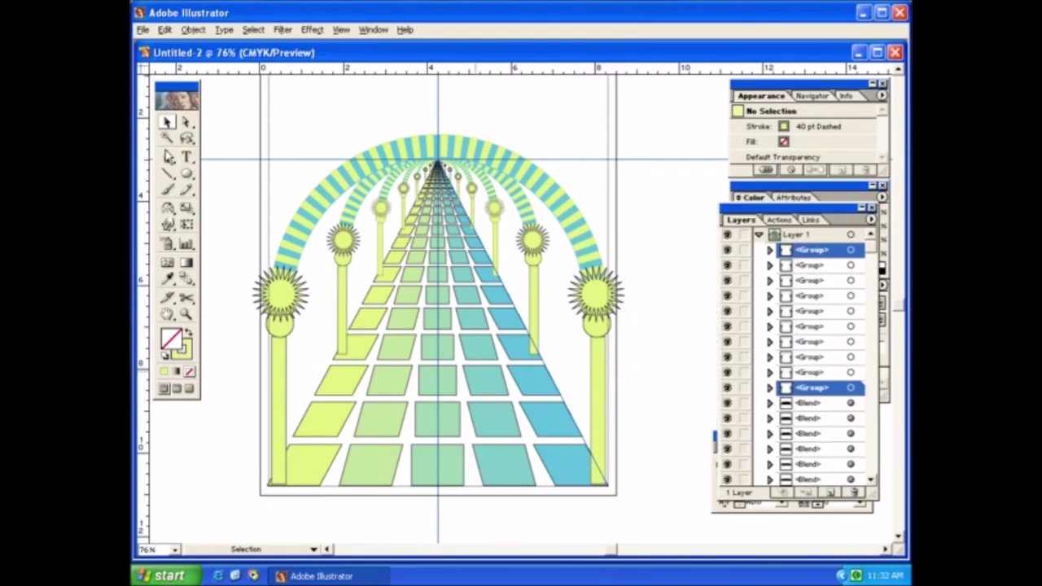
drag(186, 173, 204, 177)
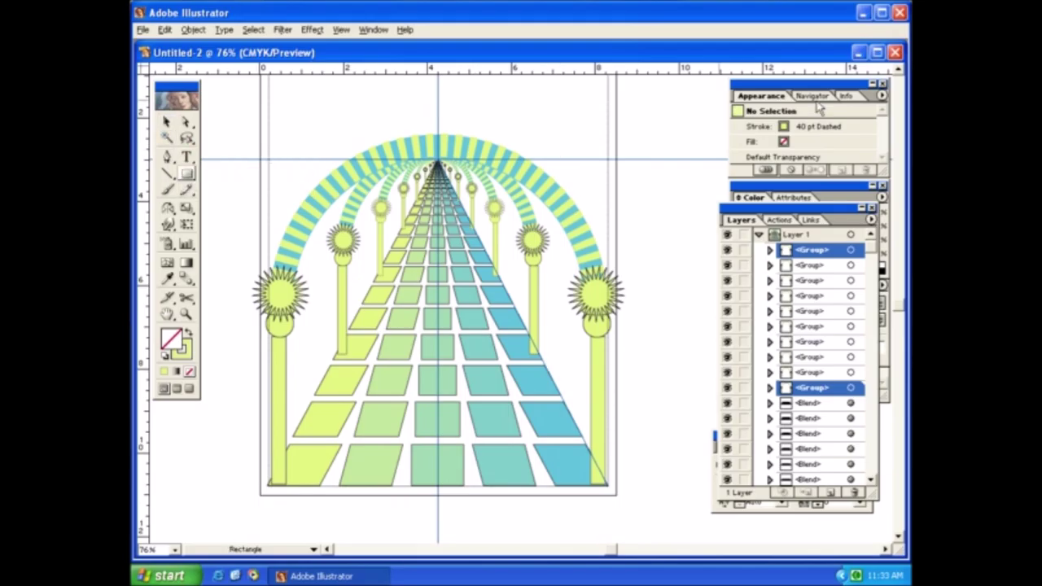
click(900, 73)
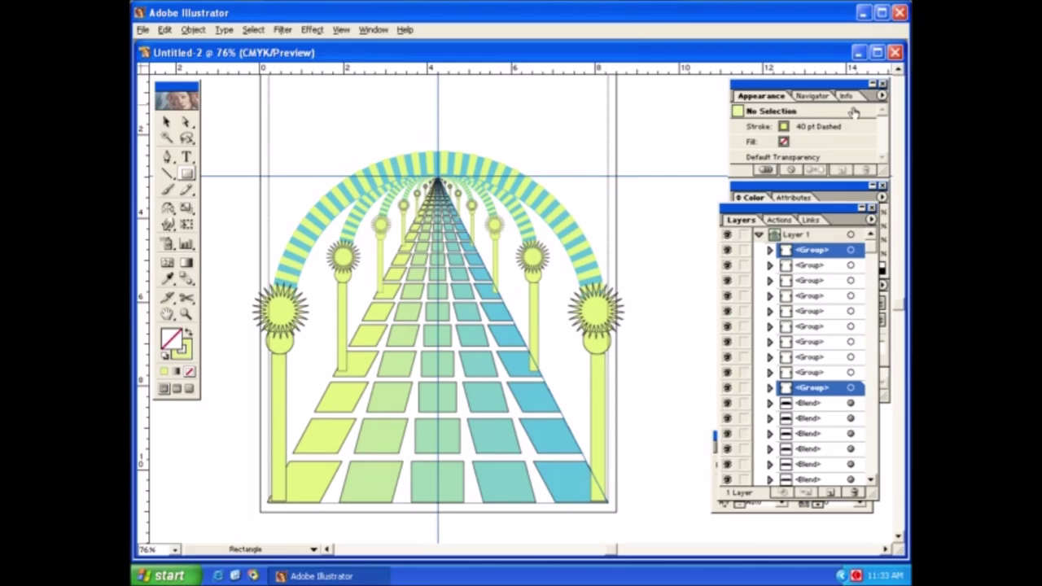
click(899, 74)
click(900, 74)
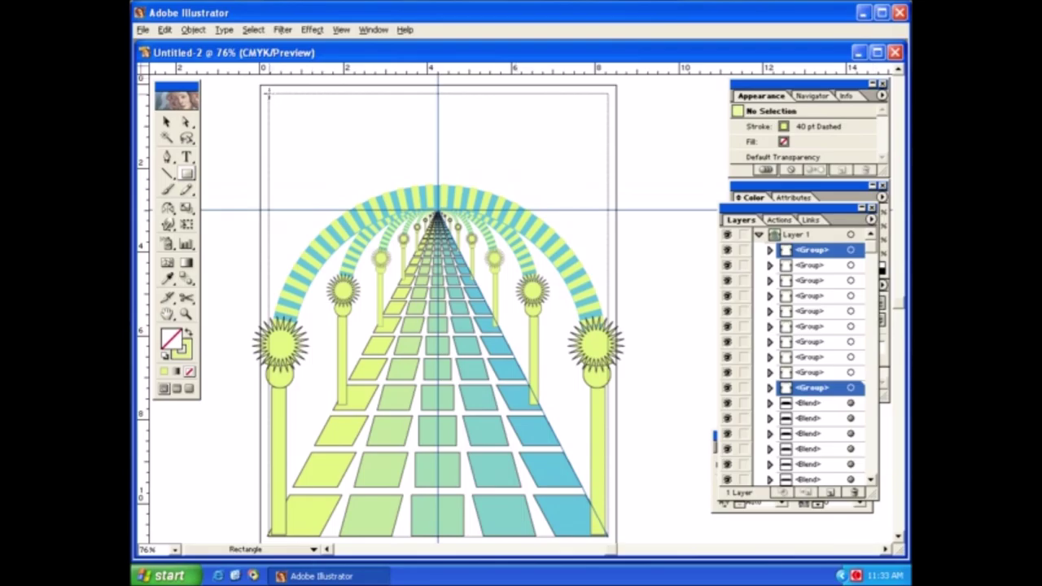
- Draw an artboard-sized rectangle with a solid 2 pt outline and a pink fill
drag(269, 93, 612, 537)
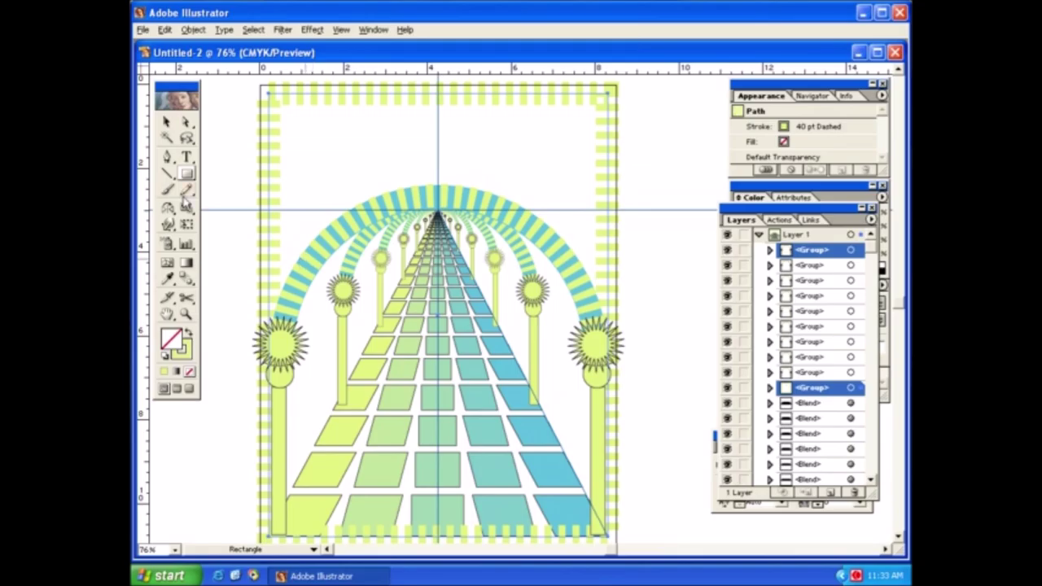
click(163, 372)
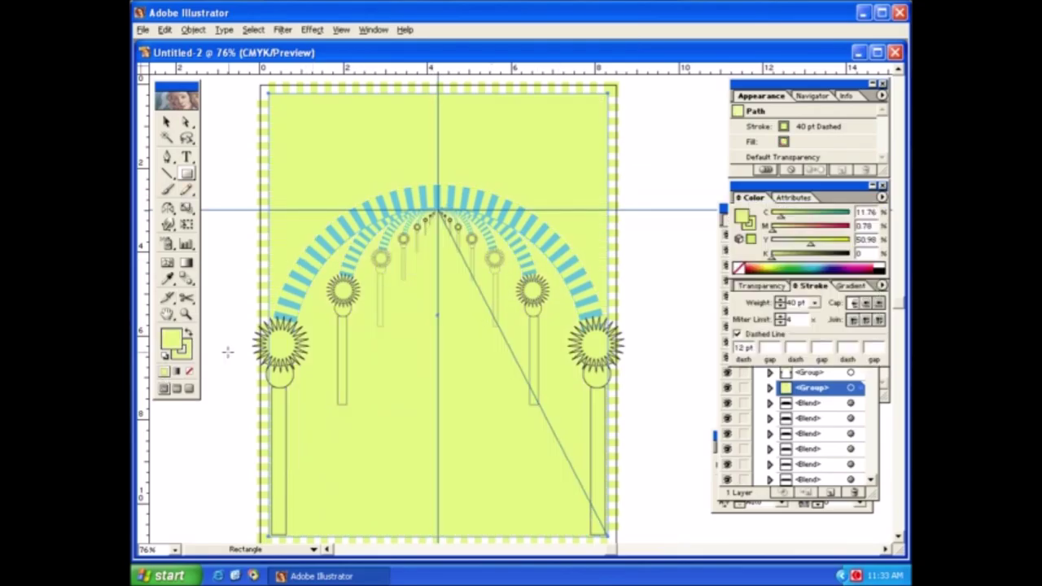
click(738, 335)
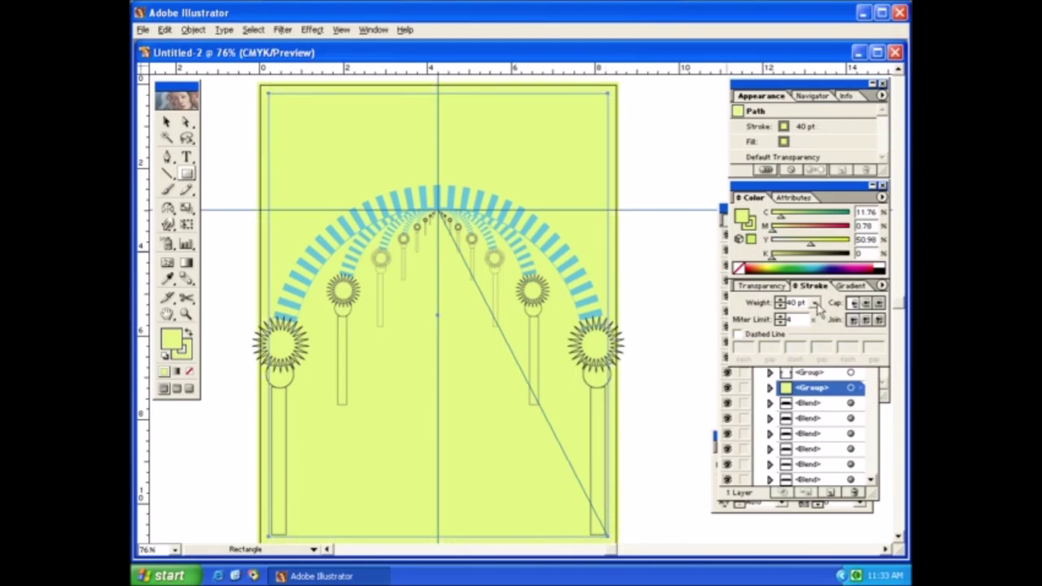
click(816, 304)
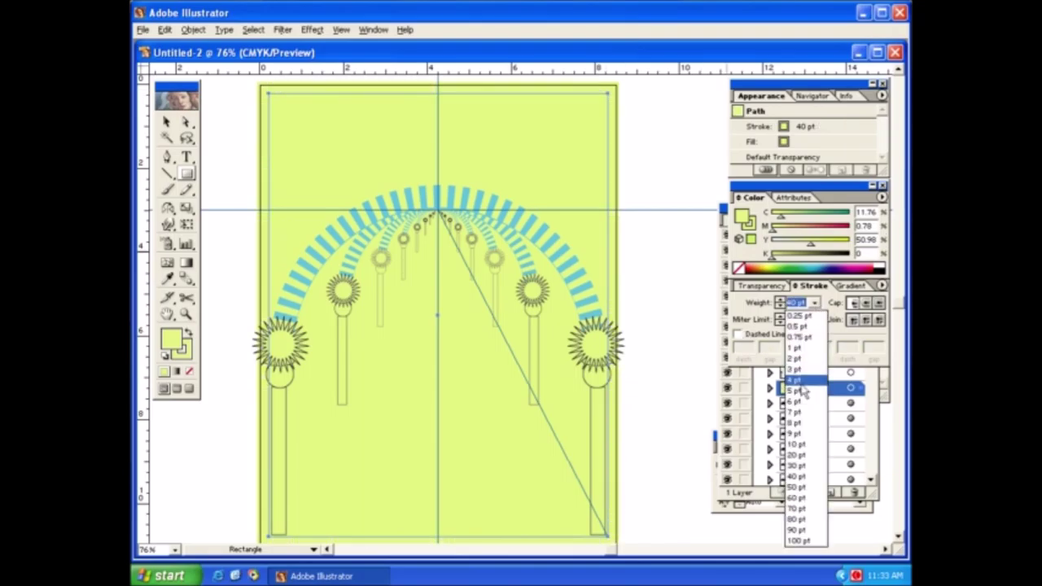
click(798, 359)
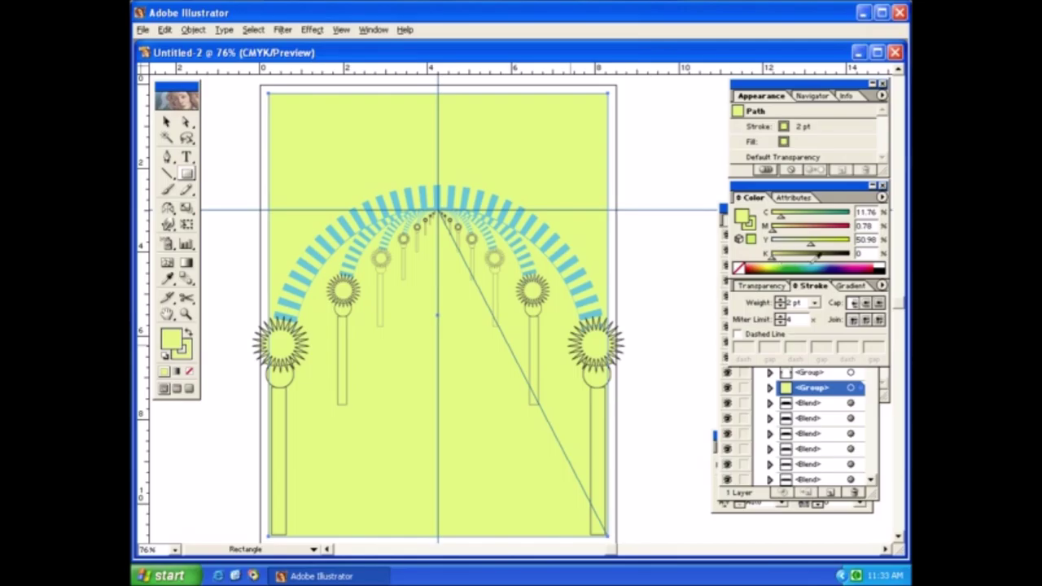
click(863, 267)
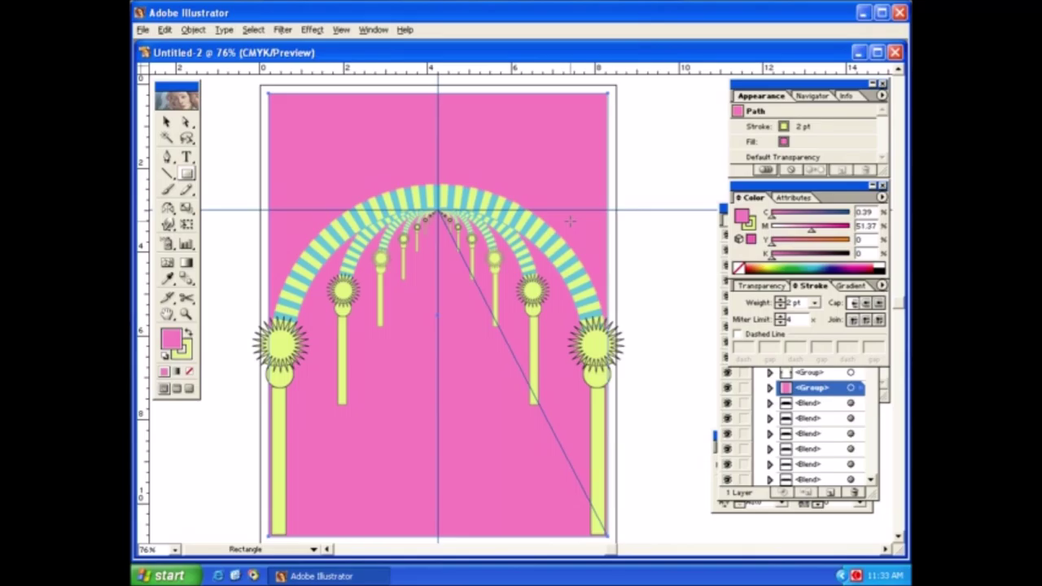
click(167, 122)
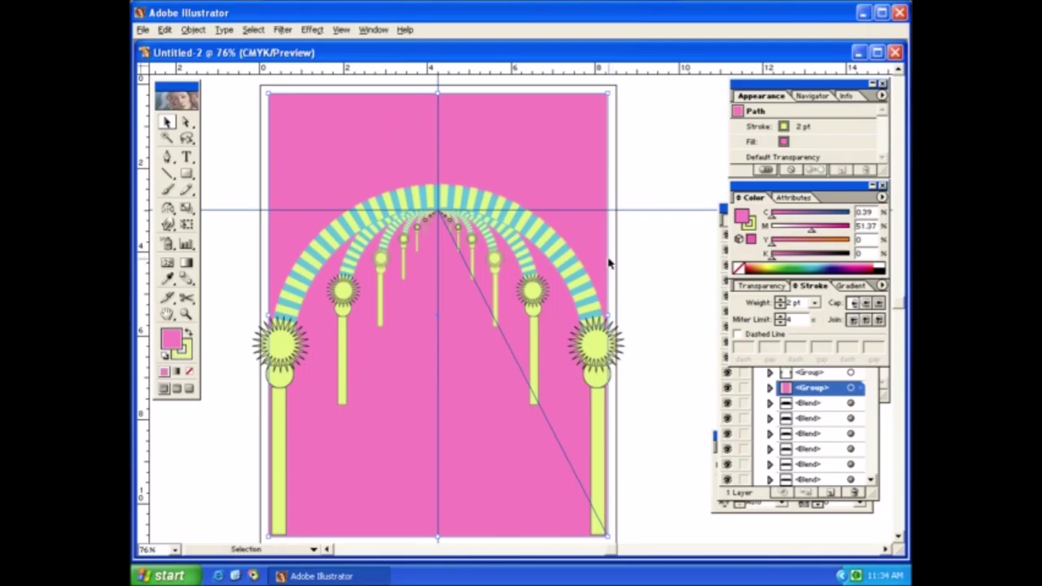
click(695, 274)
click(545, 151)
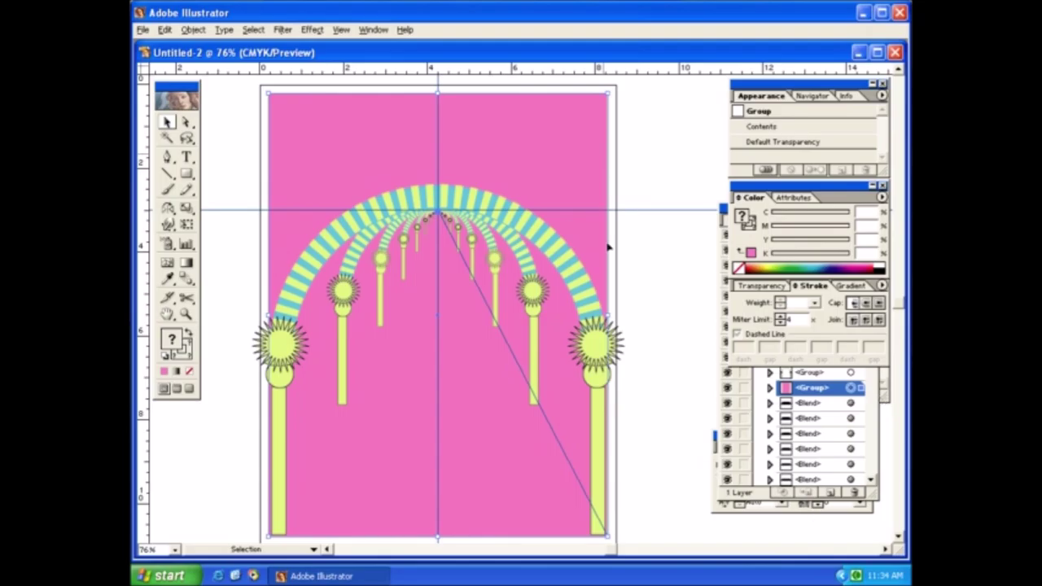
click(679, 444)
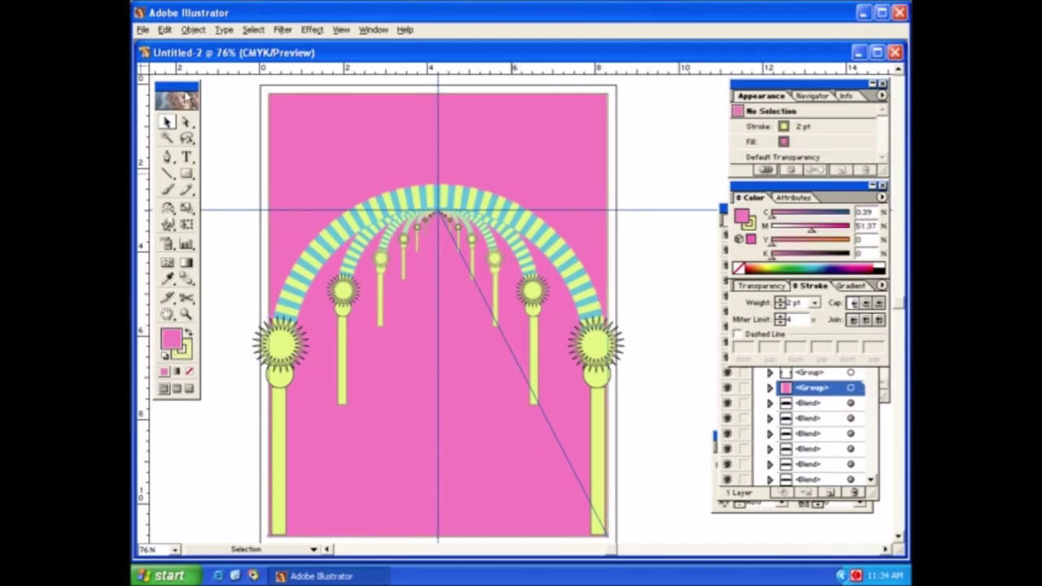
- Save the drawing as 'Columns and Arches.ai', accepting the Illustrator native format options
click(142, 31)
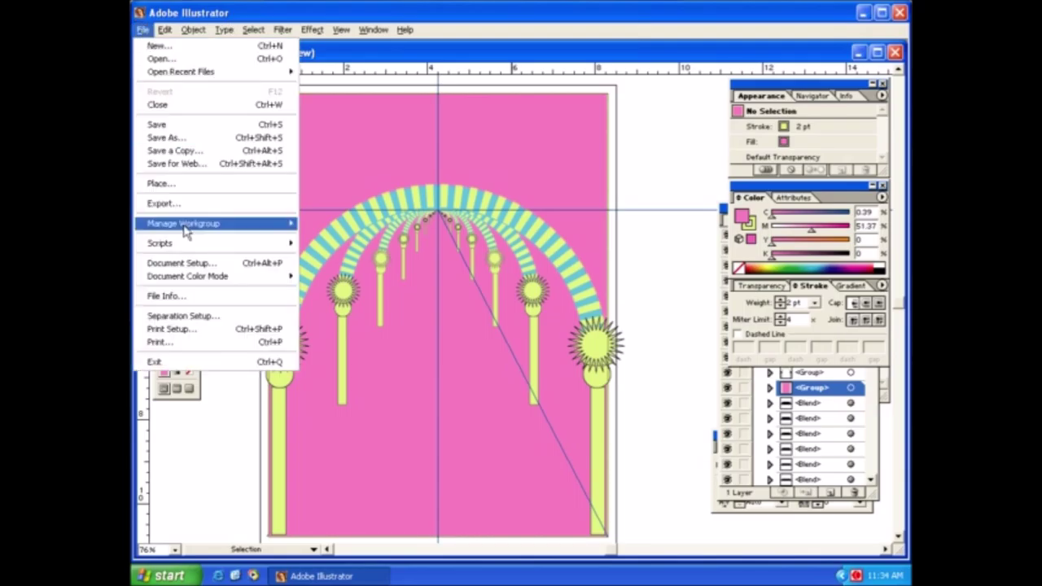
click(176, 137)
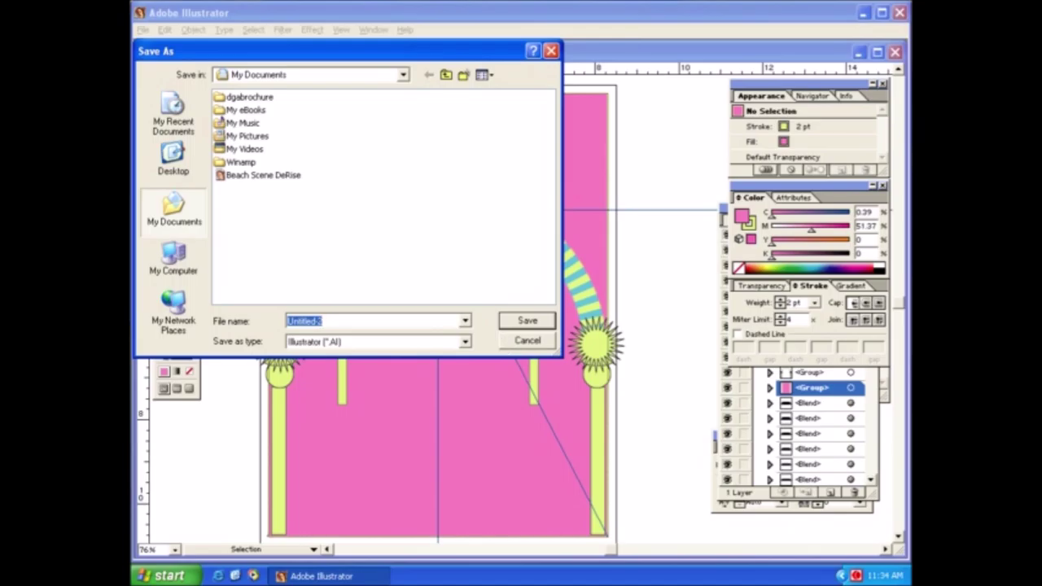
text(Column)
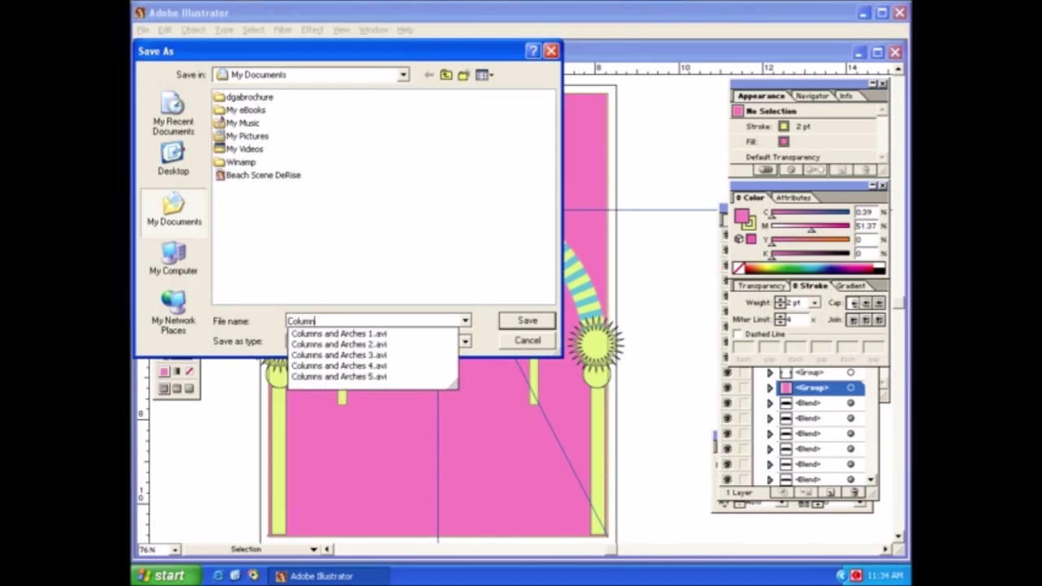
text(s and Arches.ai)
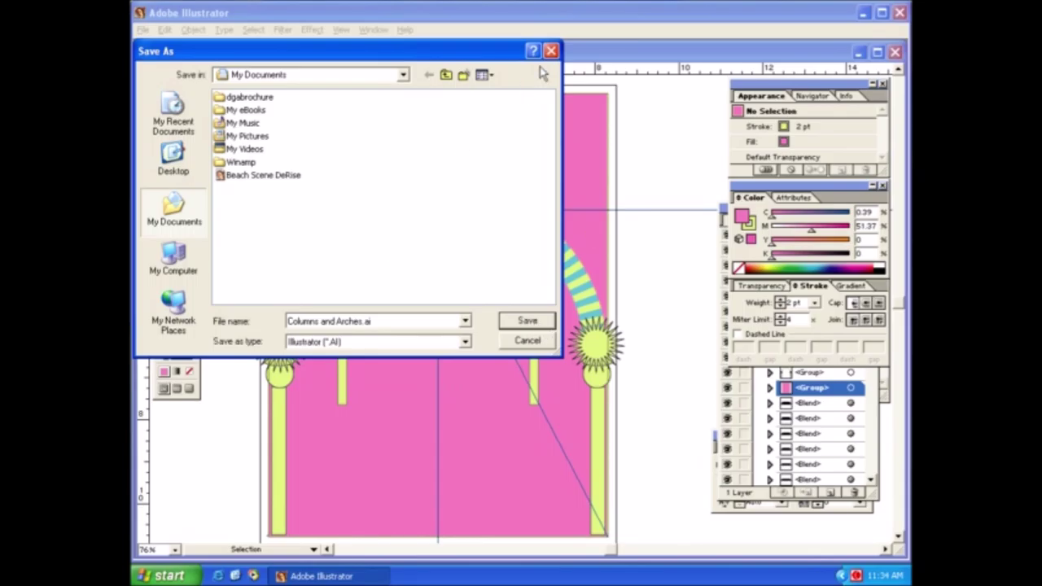
click(529, 319)
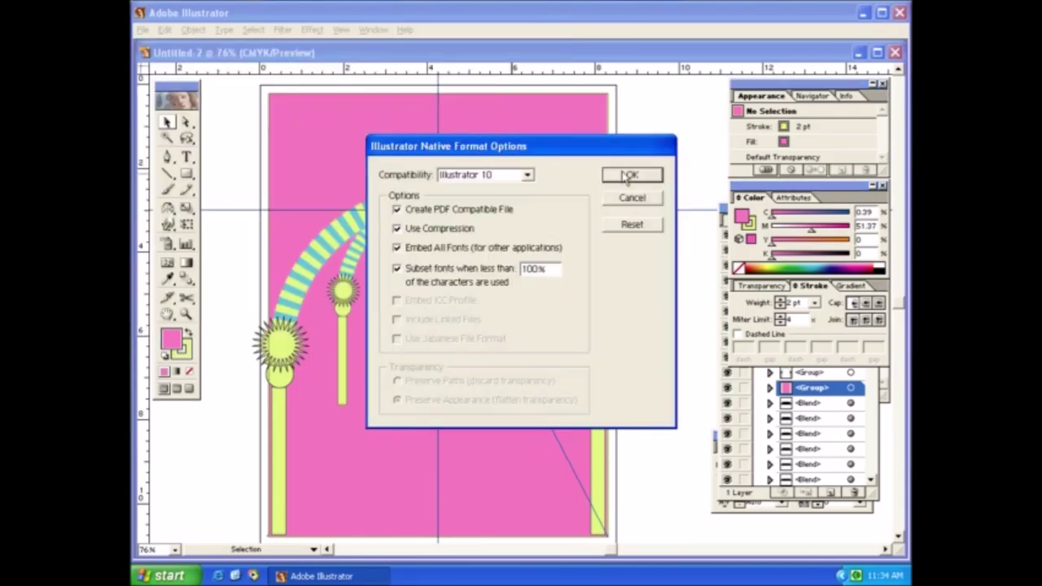
click(632, 175)
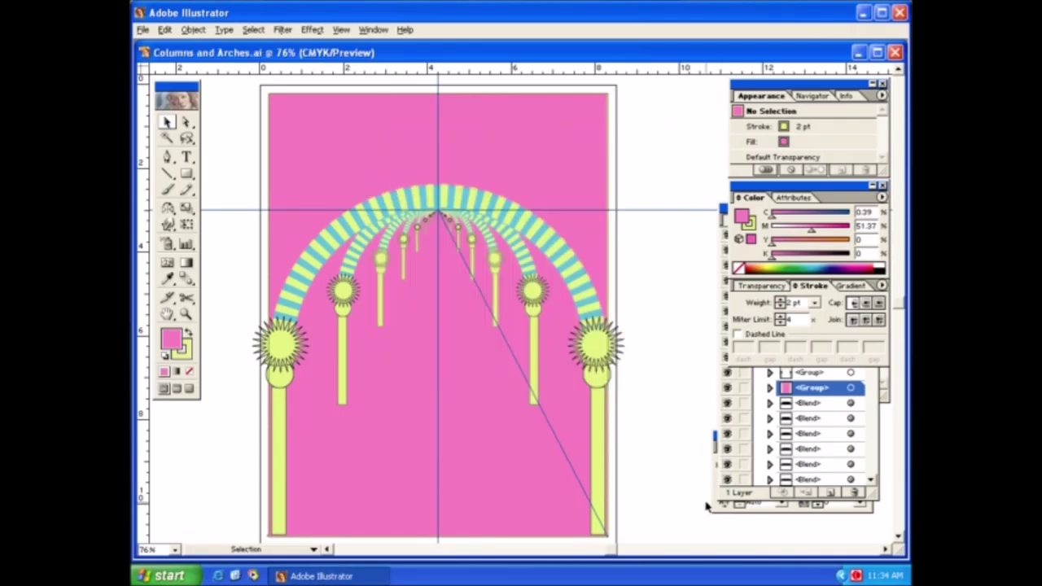
- Select the pink background group, then Shift-click to deselect it so the tile floor shows
click(575, 140)
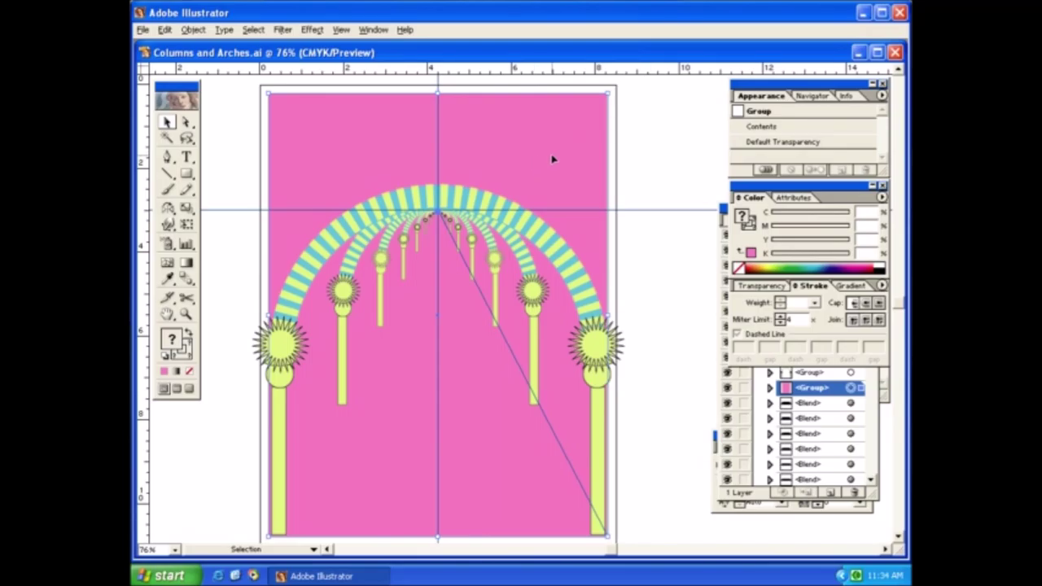
key(shift)
shift+click(552, 159)
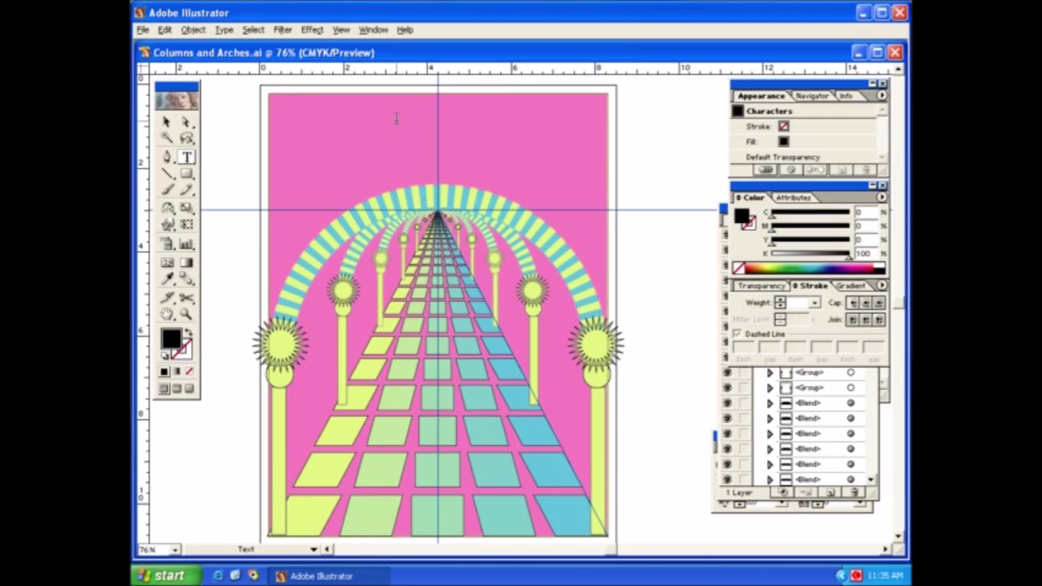
- Type the title 'COLUMNS AND ARCHES' with the author's name on a second line, then save
text(COLUMNS)
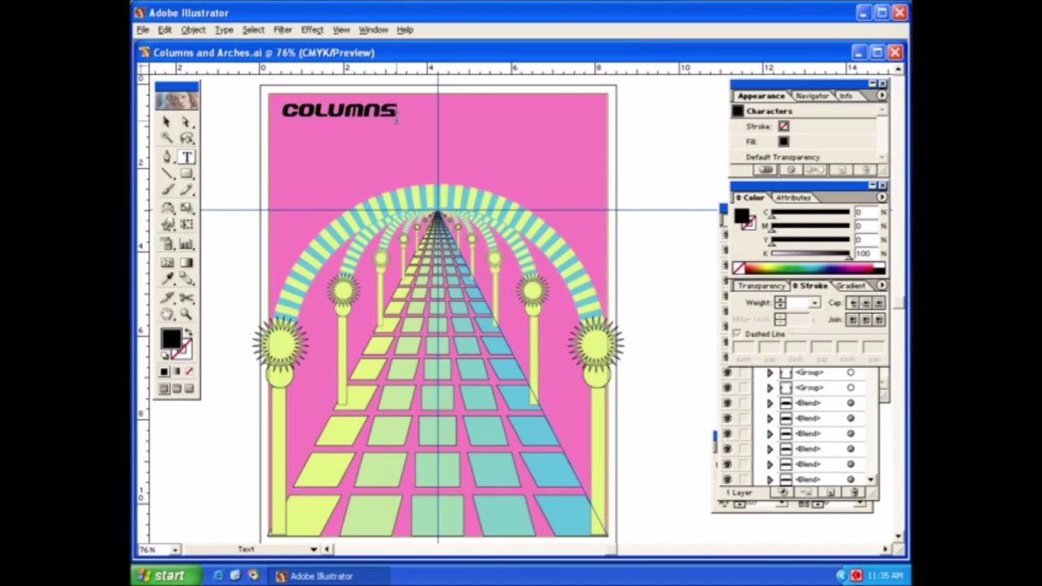
text( AND)
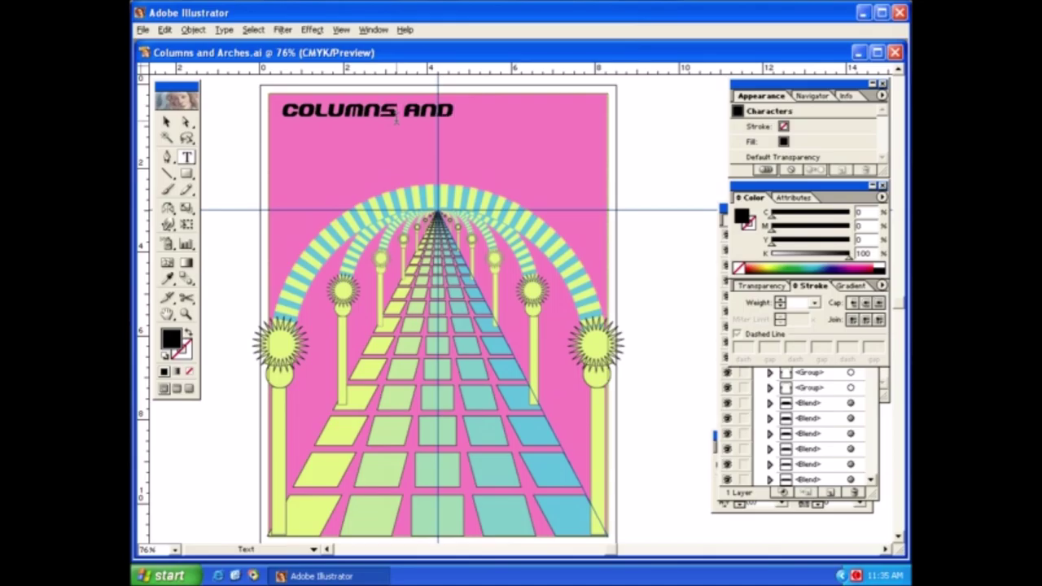
text( ARCHES)
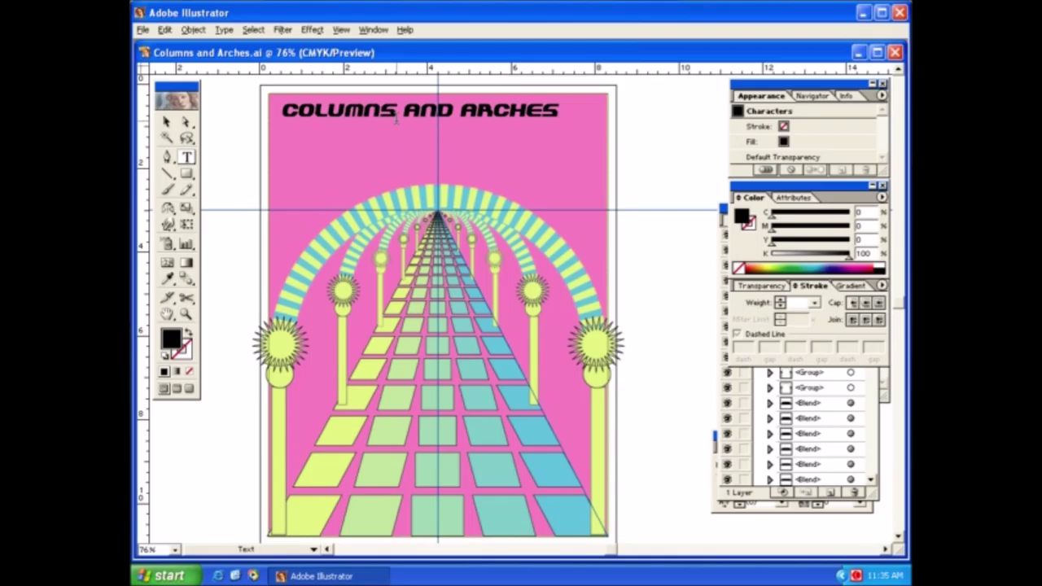
key(Return)
text(MA)
text( DERISE)
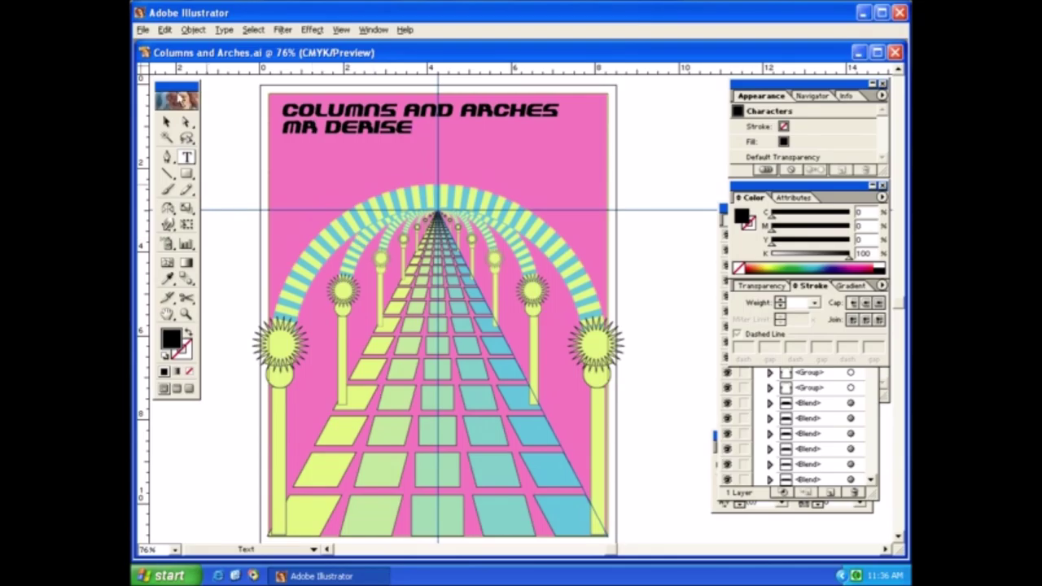
key(ctrl)
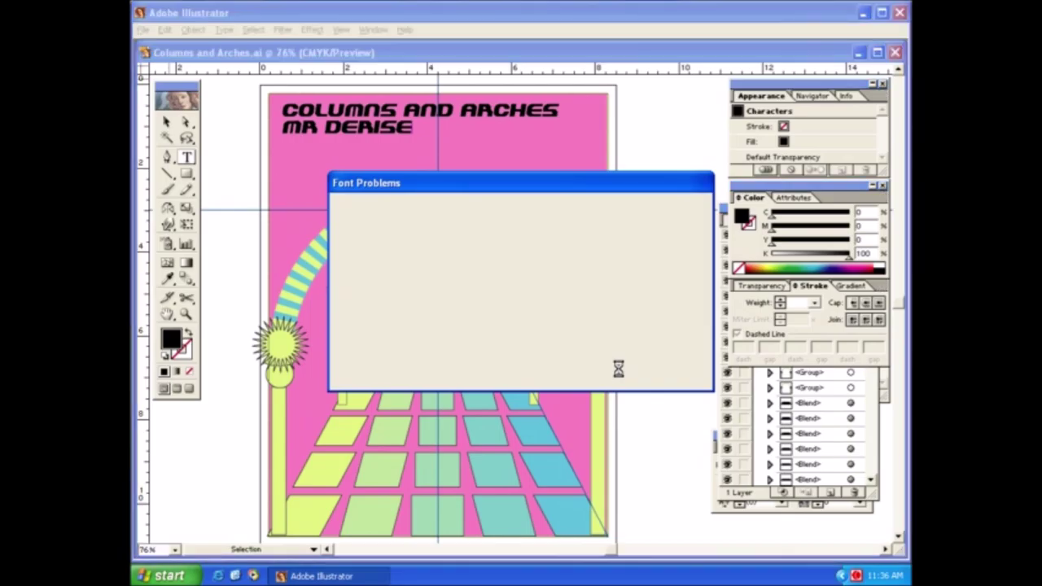
- Dismiss the Font Problems warning with OK to finish saving
click(667, 206)
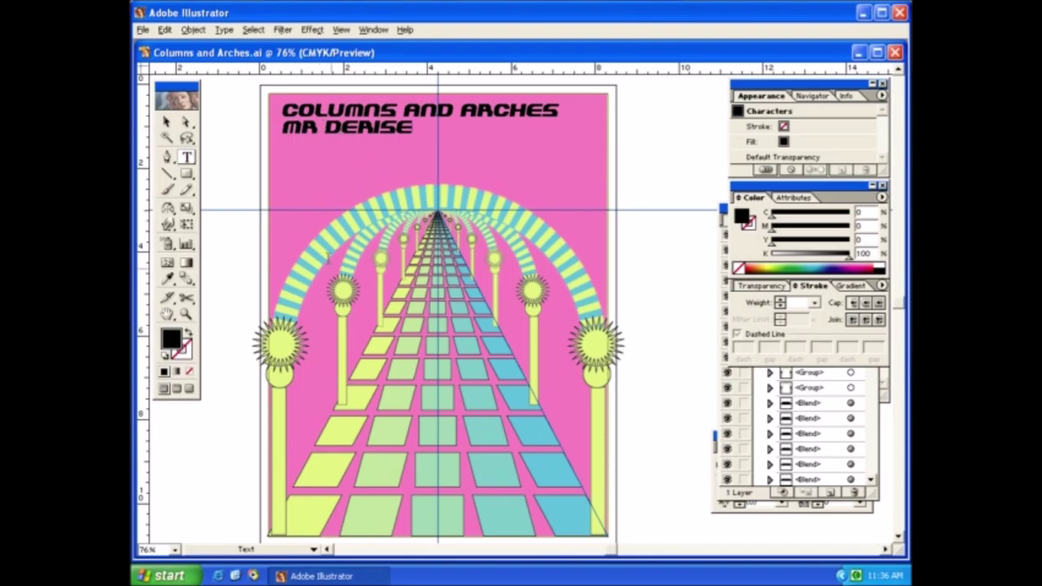
- Print one copy of the artwork on the Phaser 7700DN printer
click(143, 31)
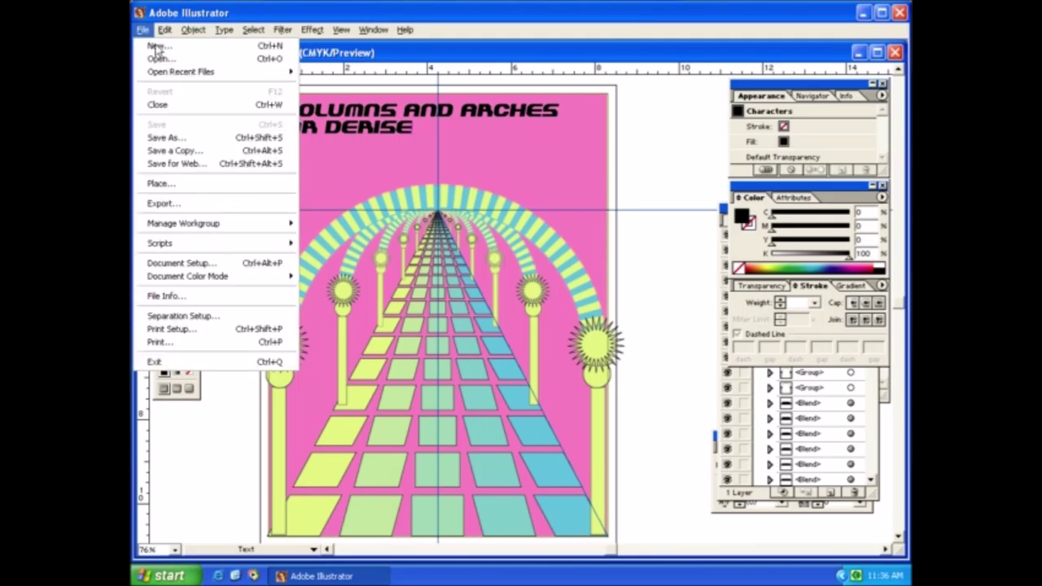
click(197, 342)
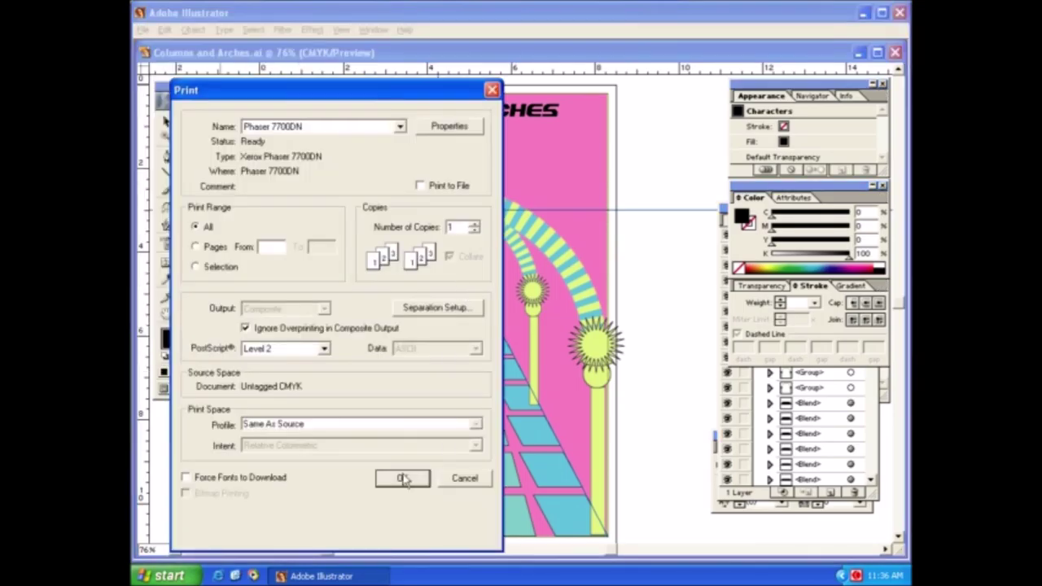
click(402, 478)
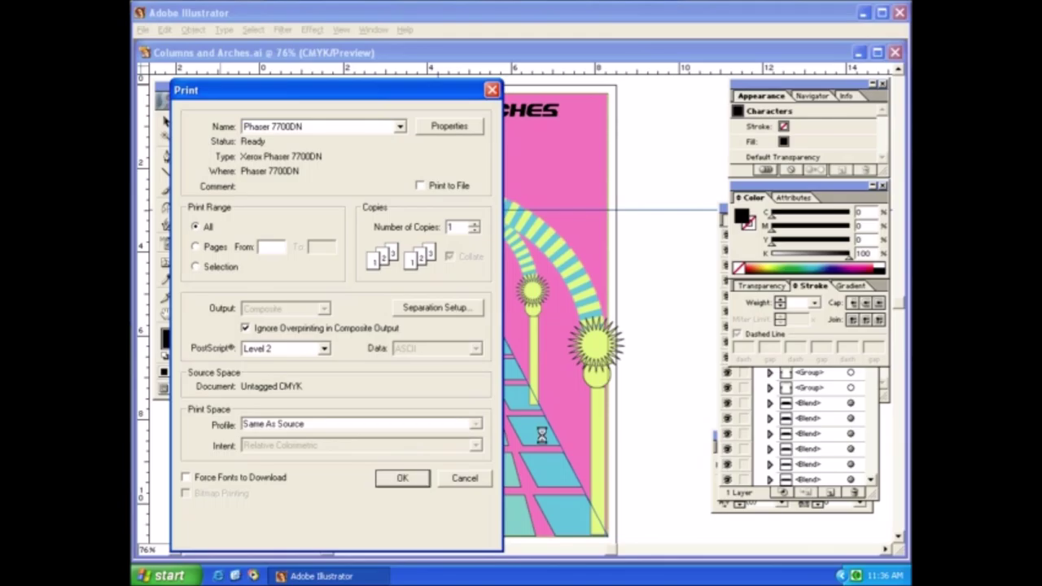